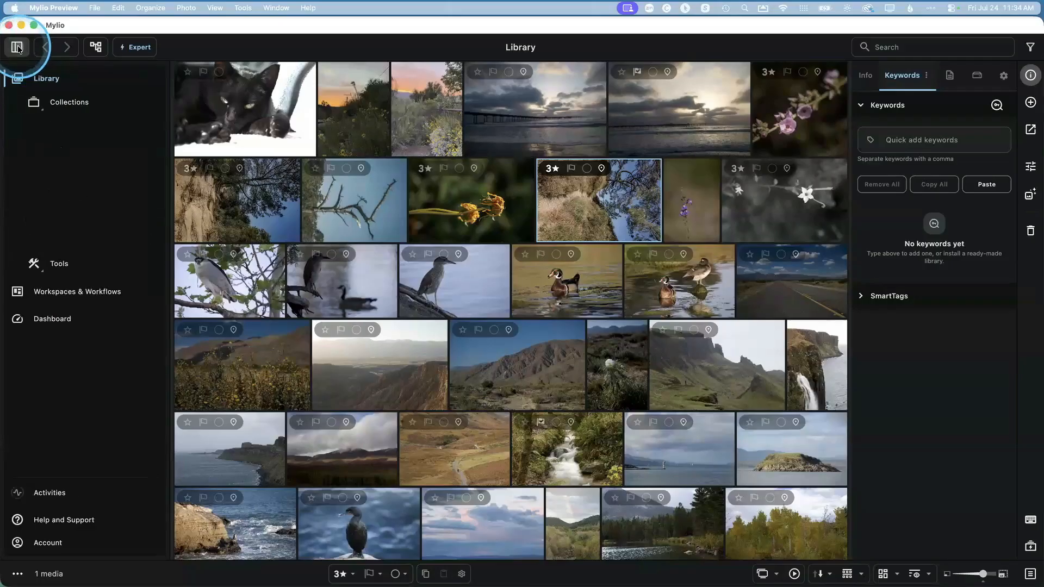
Collapse the navigation sidebar, and show the photo information panel widened enough to display its full tab names
click(18, 49)
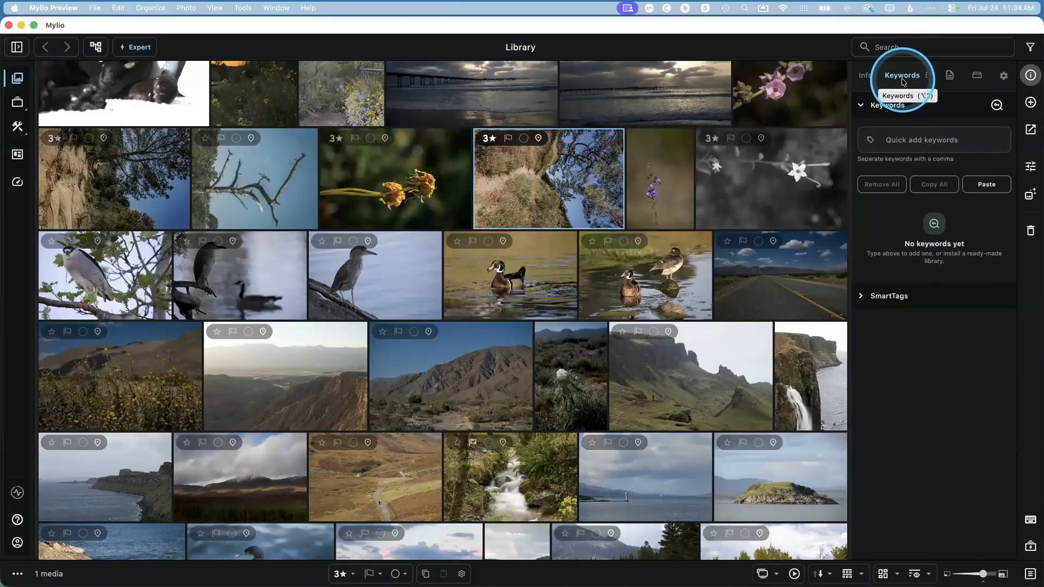
click(1031, 75)
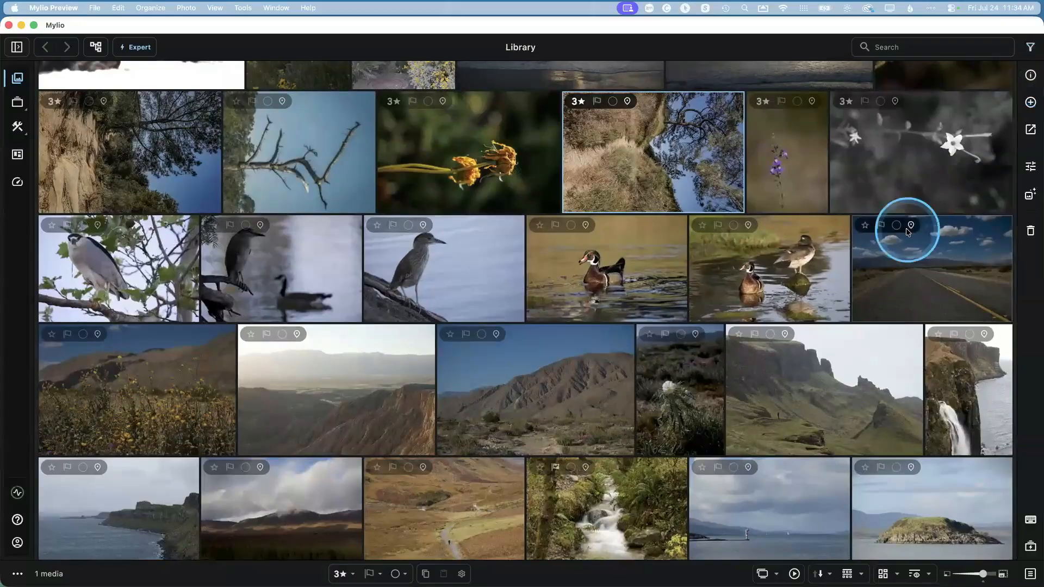
scroll(907, 232, up, 5)
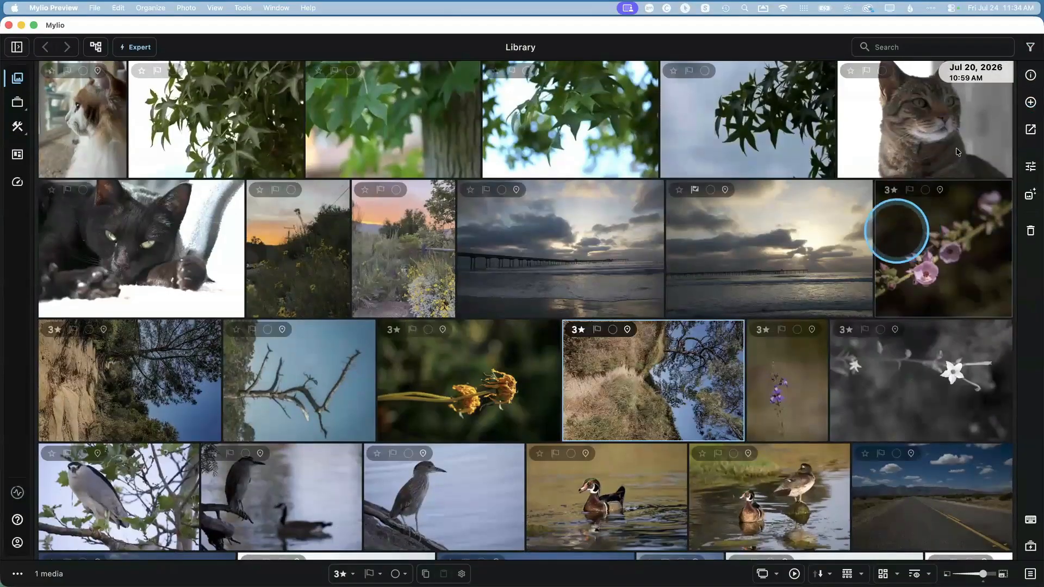
click(1030, 76)
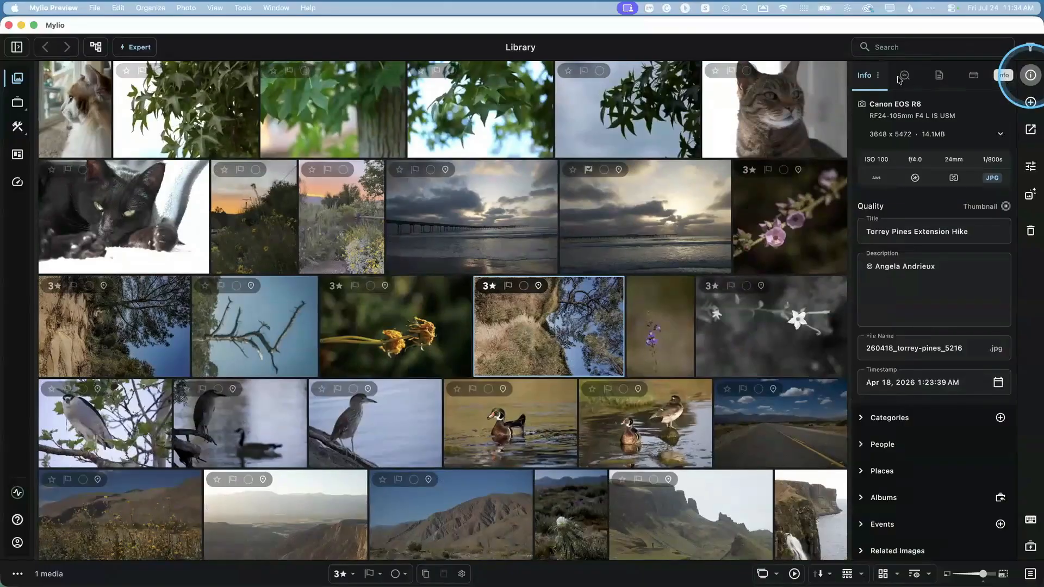
click(876, 79)
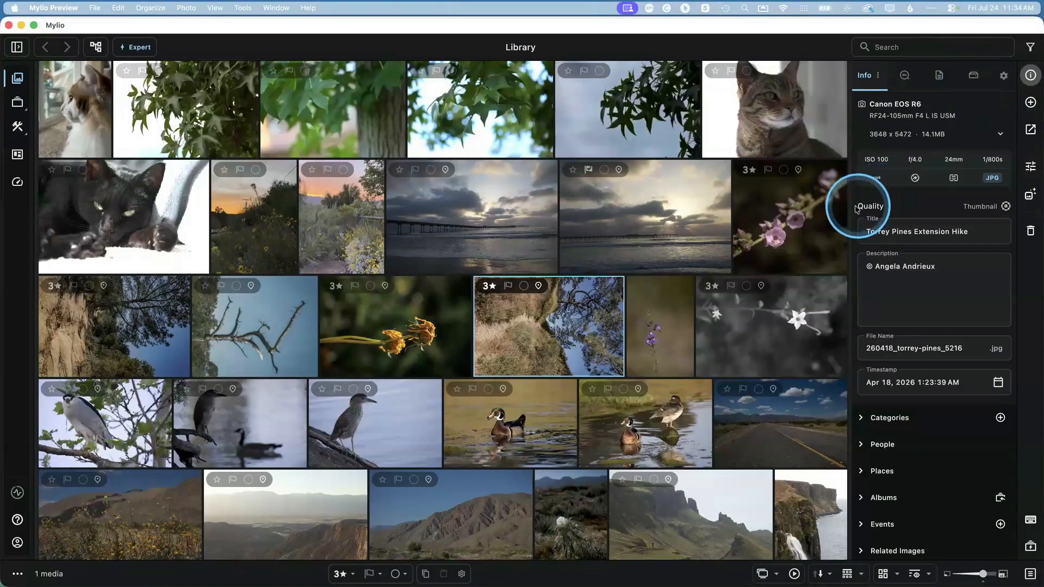
drag(849, 206, 756, 200)
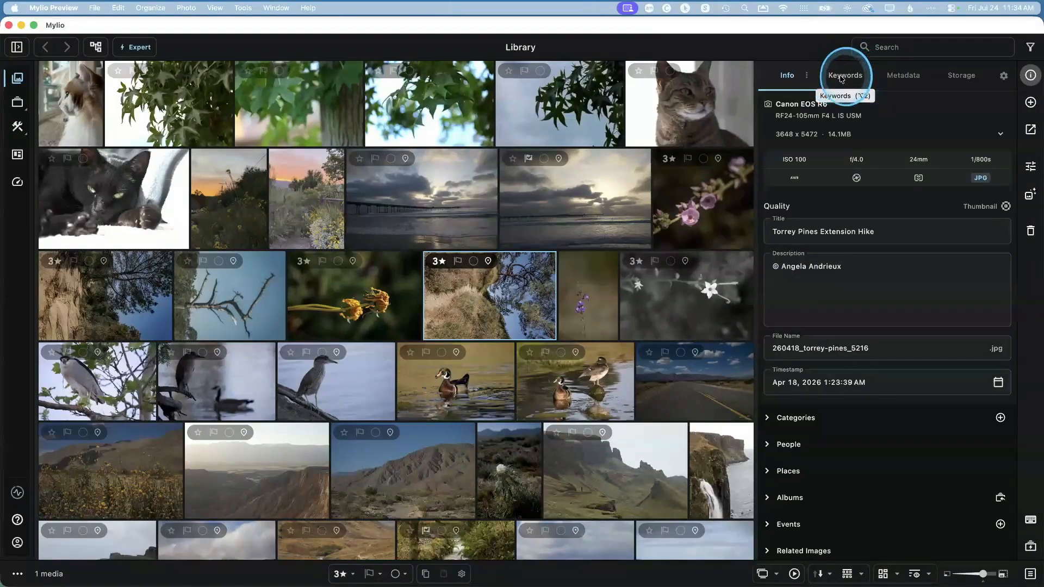
Show the selected photo's keyword information and check which of its sections can be customized
click(844, 79)
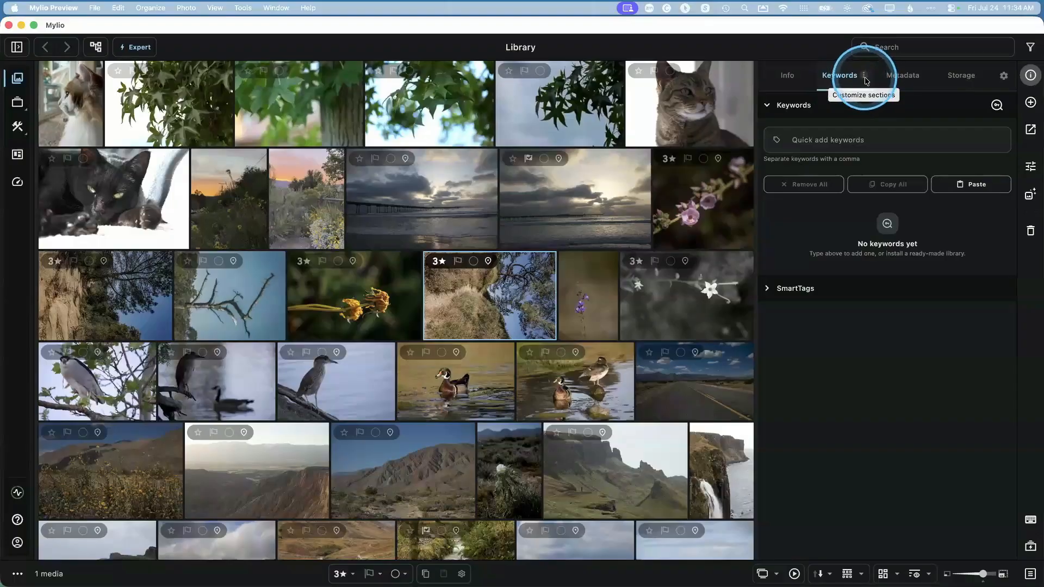
click(865, 78)
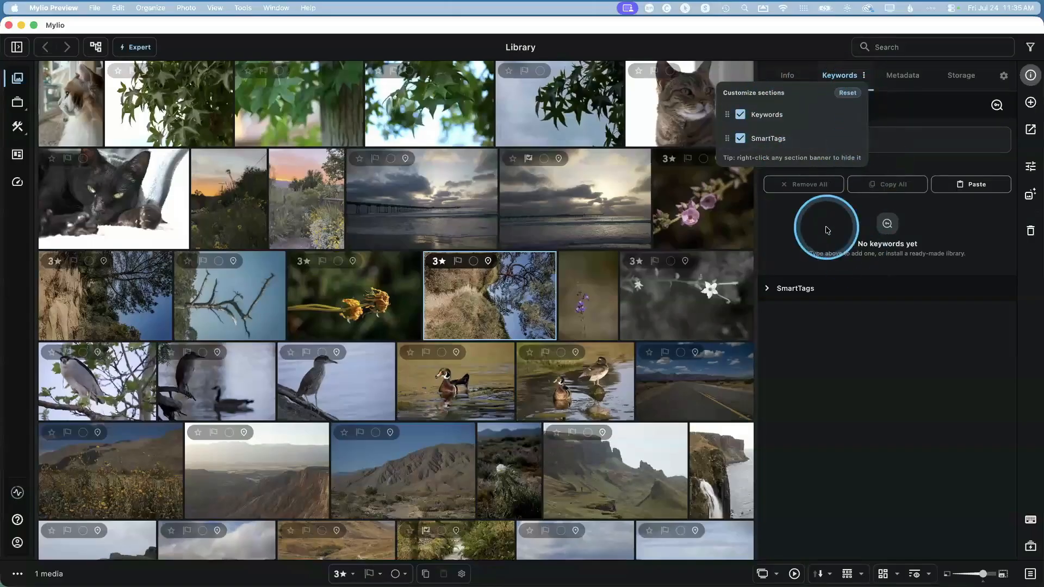
click(846, 247)
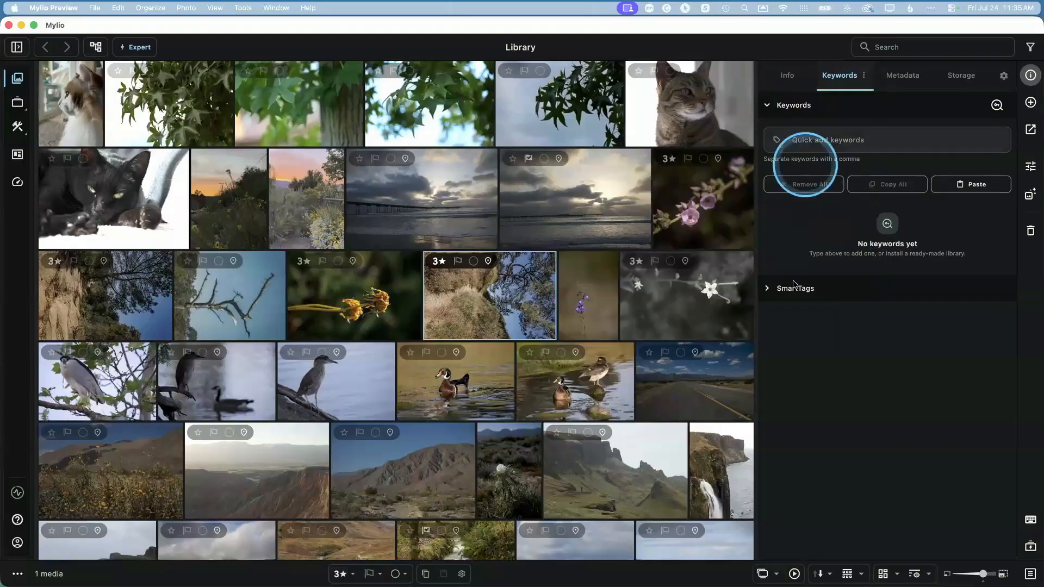
Review the selected photo's SmartTags and expand its Keywords section again
click(769, 290)
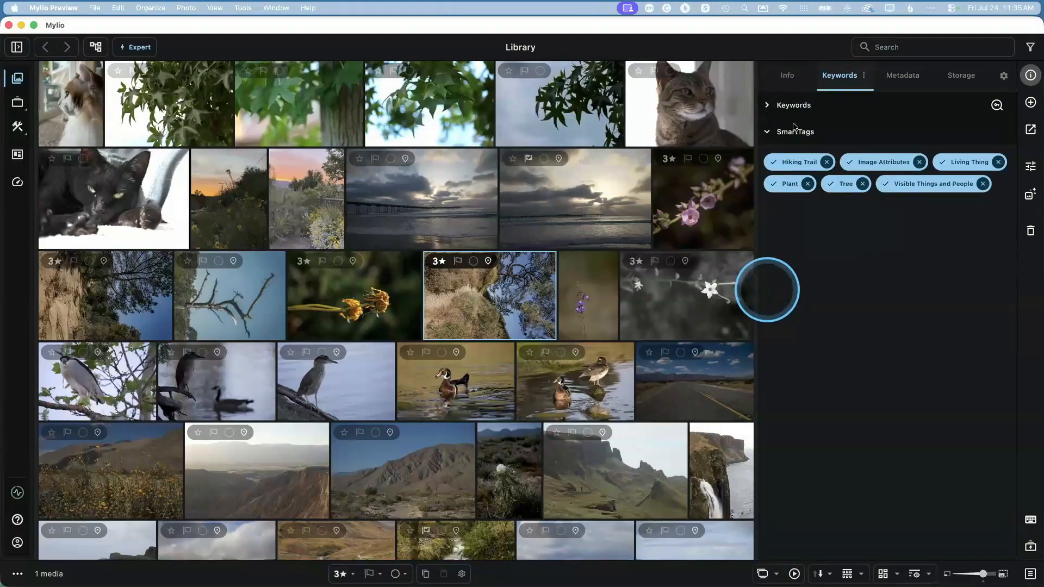
click(775, 134)
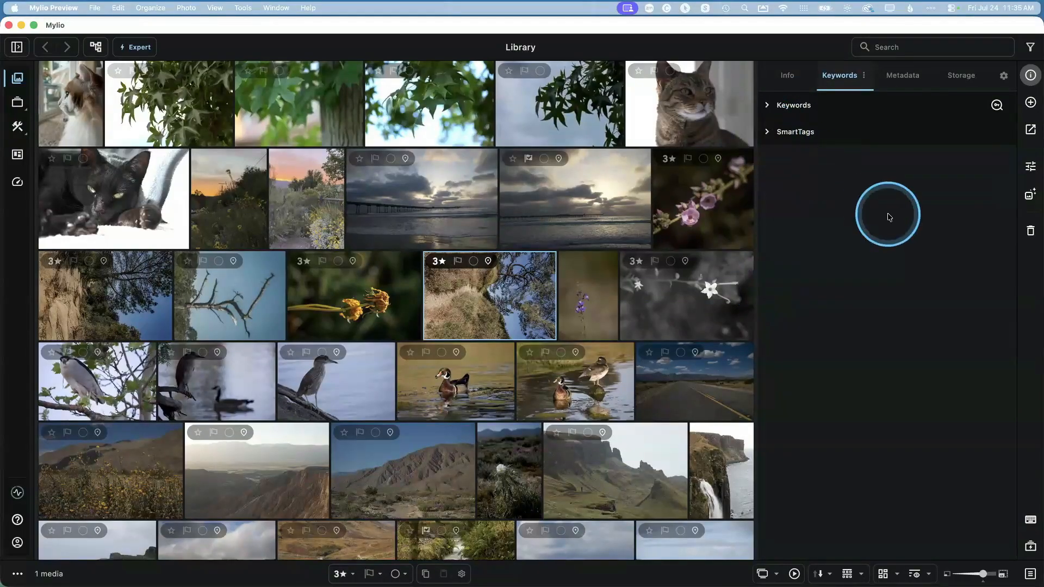
click(768, 134)
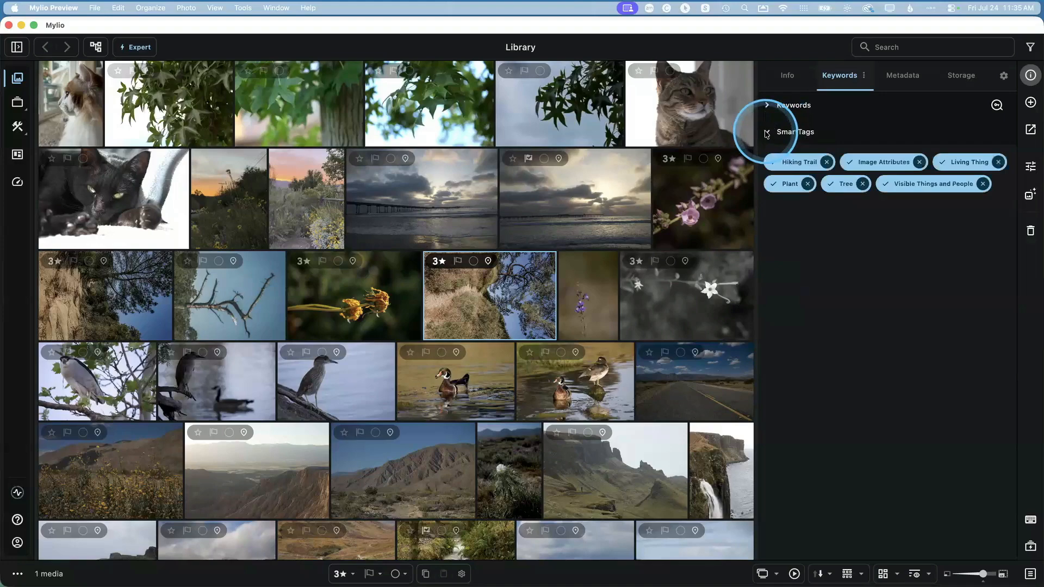
click(768, 107)
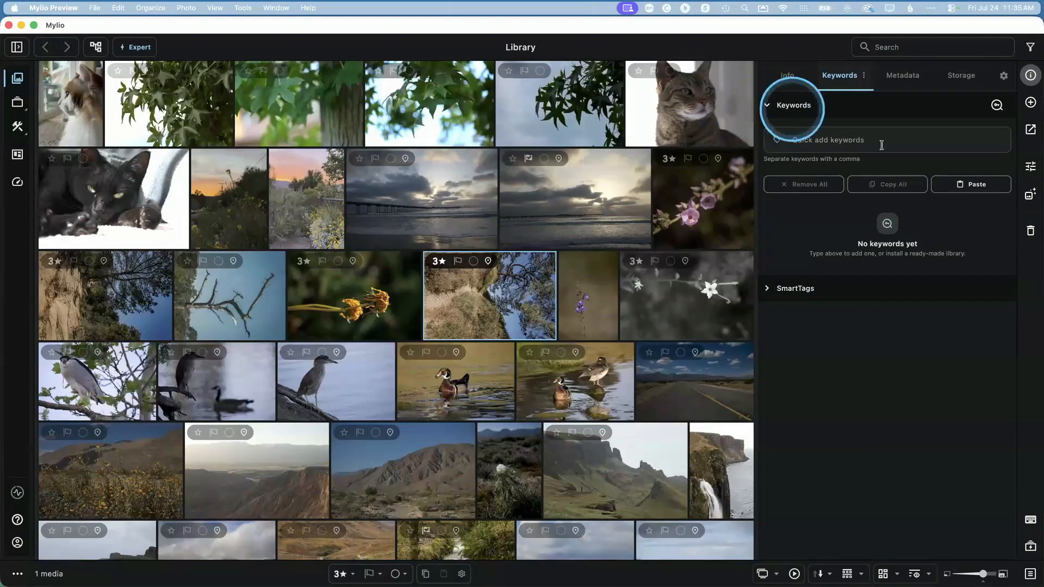
Browse the keyword picker for the selected media and expand the Scotland group to view its nested keywords
click(997, 106)
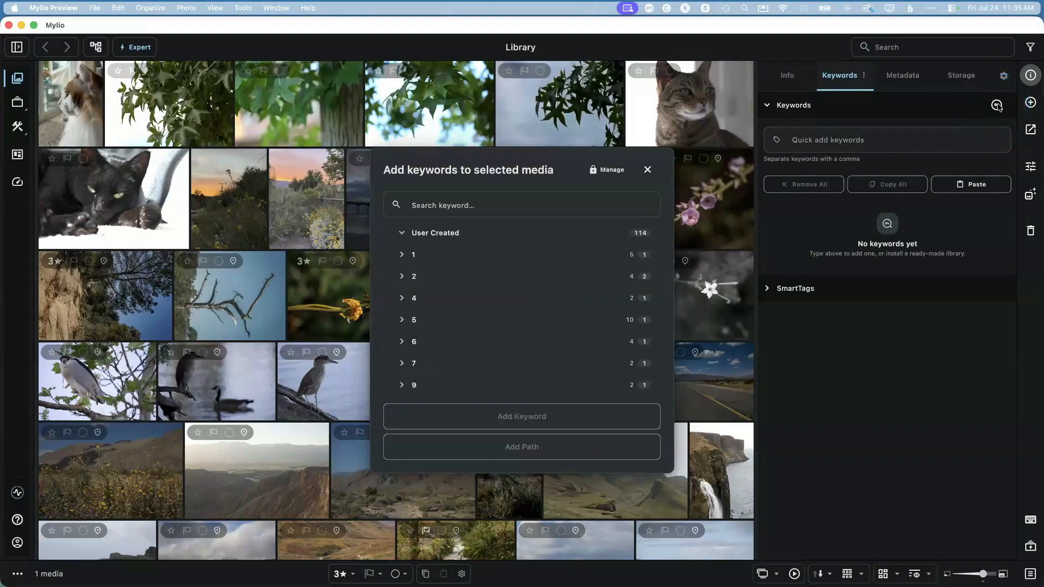
scroll(381, 310, down, 3)
scroll(426, 306, down, 10)
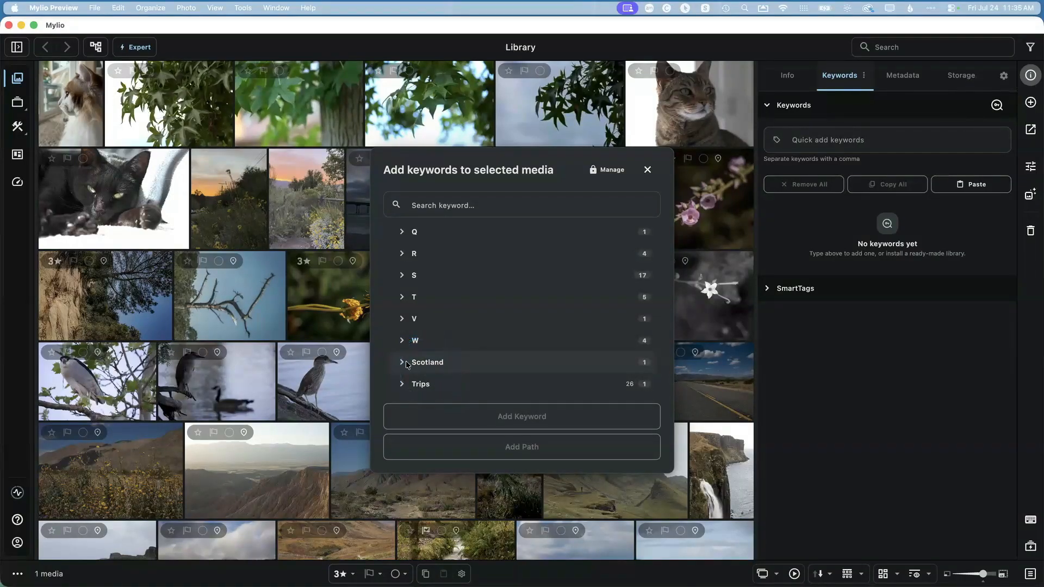
click(403, 363)
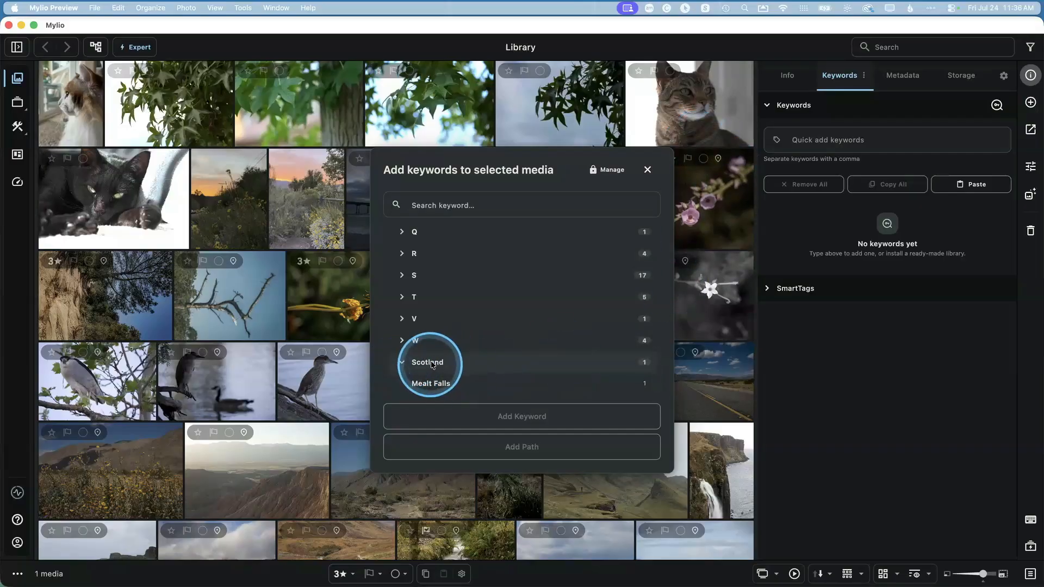
scroll(432, 365, down, 1)
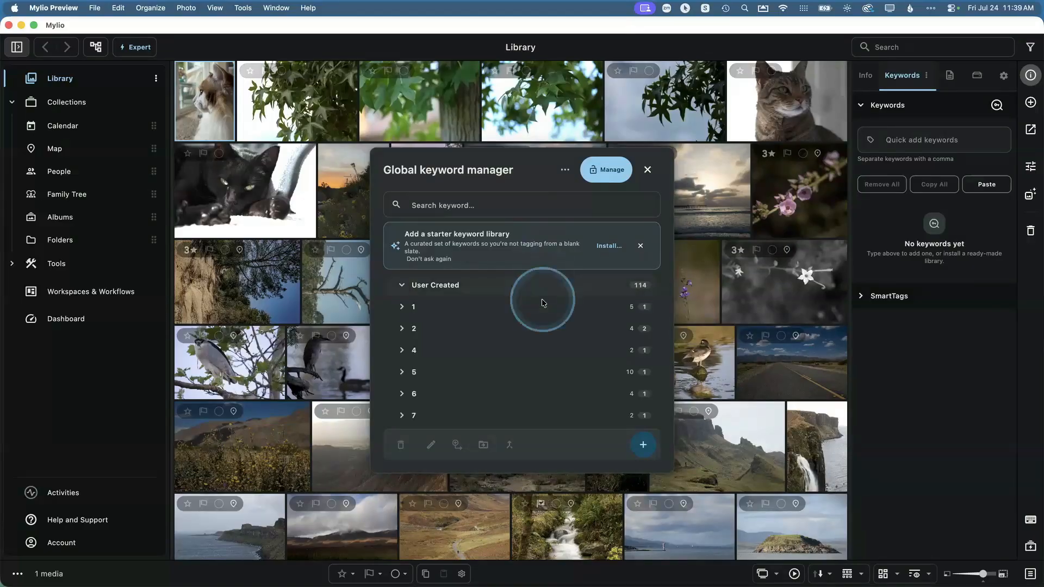
Browse the user-created keywords in the Global keyword manager, expanding the W and V groups
scroll(538, 314, down, 4)
scroll(530, 378, down, 10)
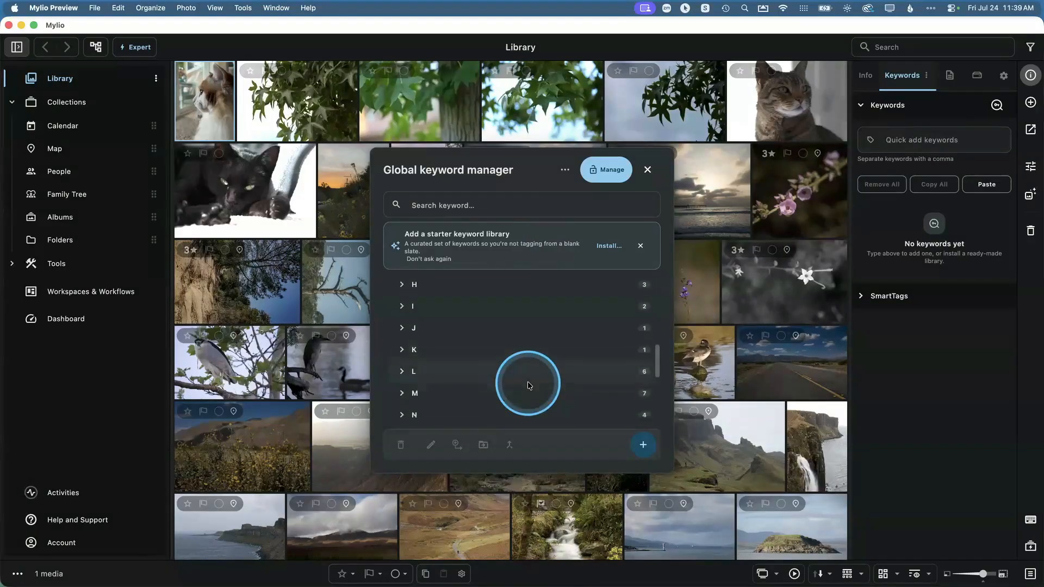
click(402, 368)
scroll(407, 357, down, 1)
scroll(407, 354, down, 2)
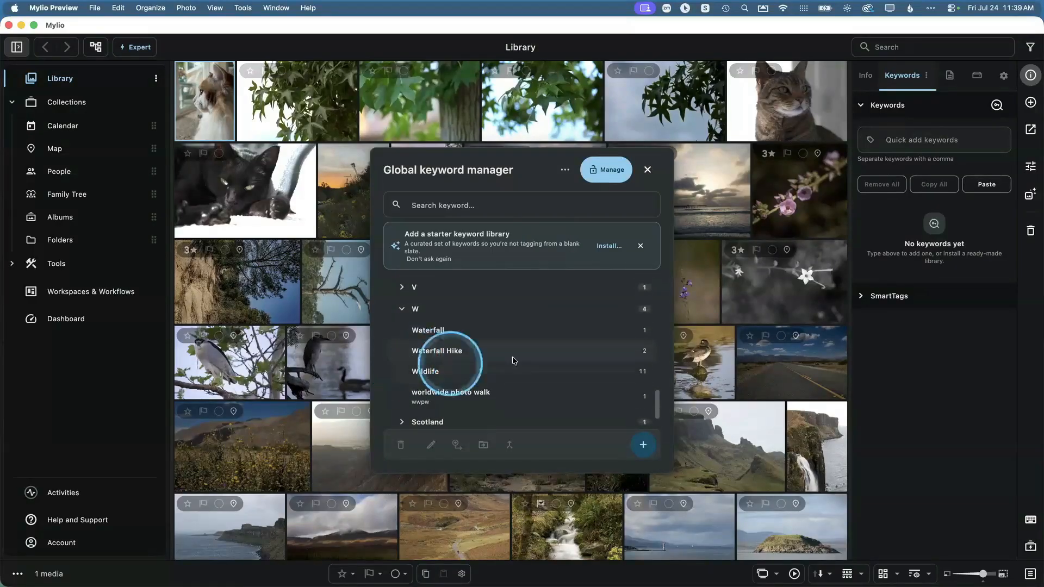
scroll(408, 345, up, 2)
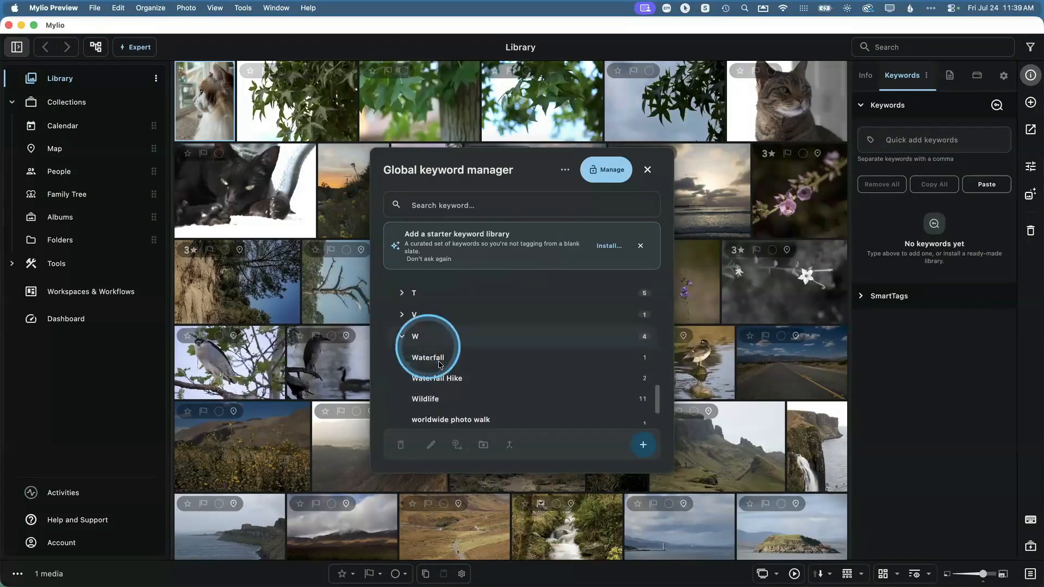
click(400, 315)
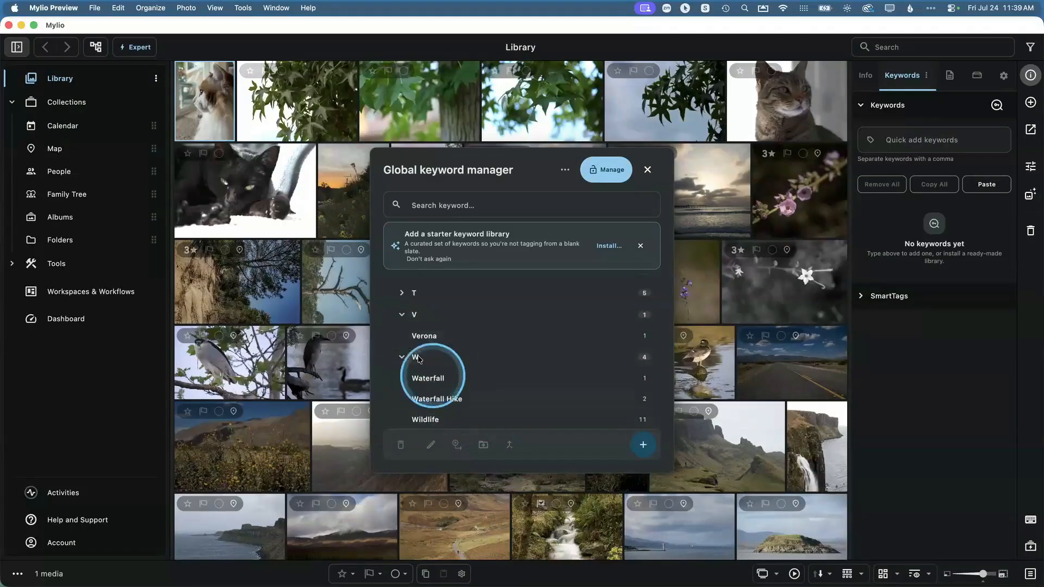
Search the keyword library for "italy" and clear the search text
click(446, 205)
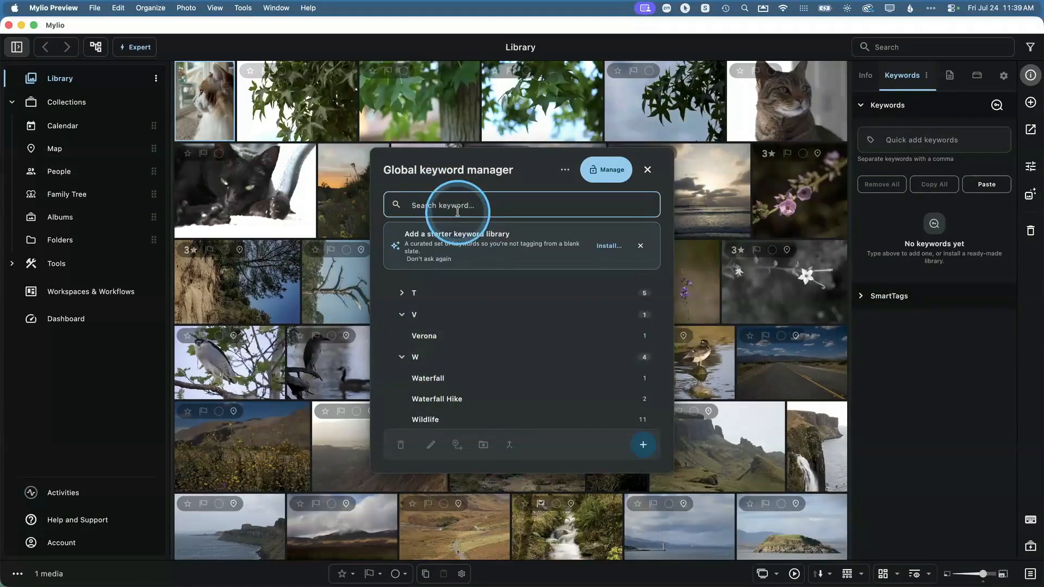
text(italy)
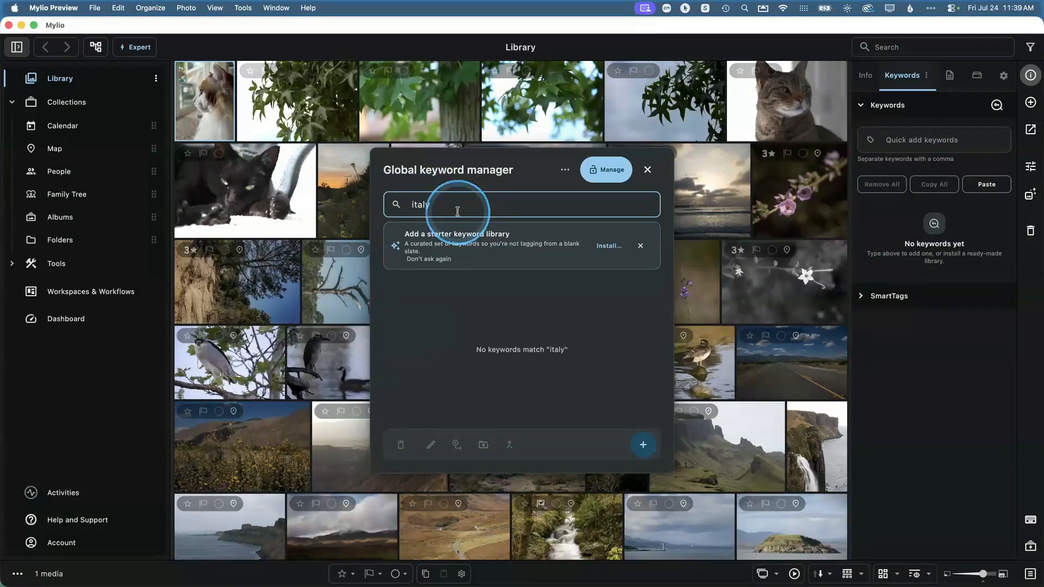
drag(457, 211, 379, 204)
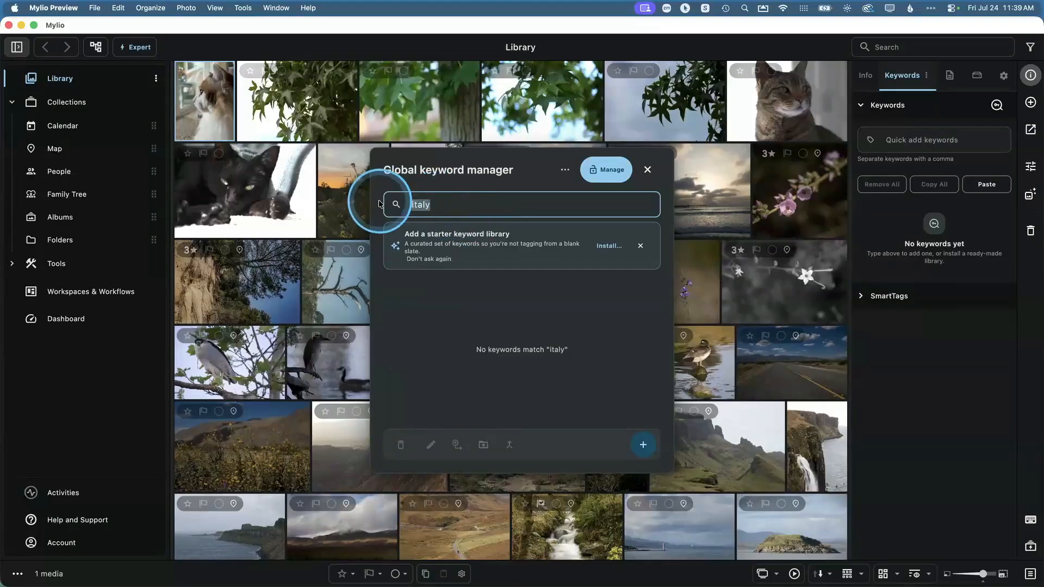
Create the keyword Italy with the synonym Italia, keeping all export options enabled, and save it
click(643, 445)
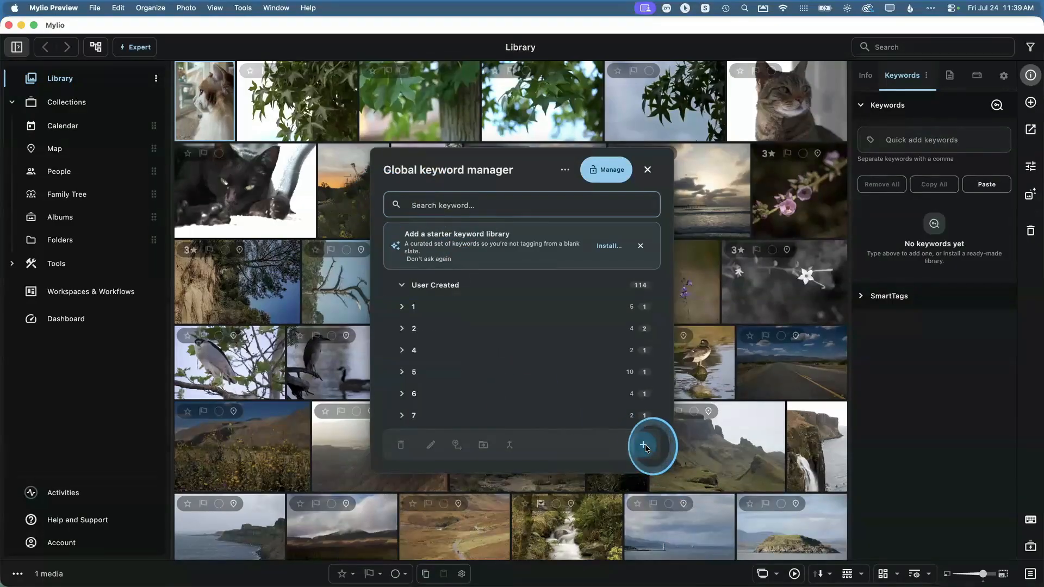
text(Italy)
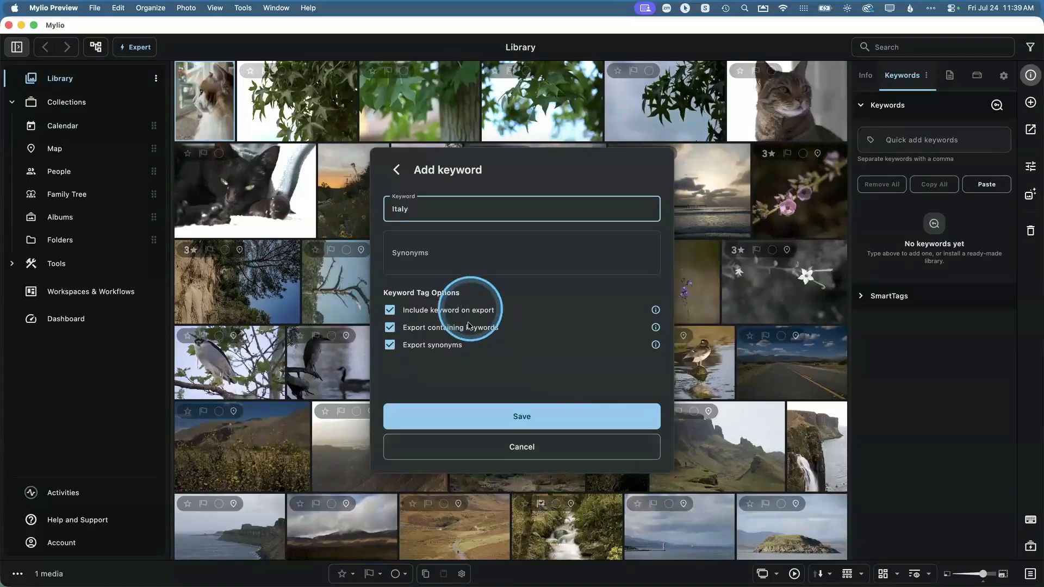
click(433, 255)
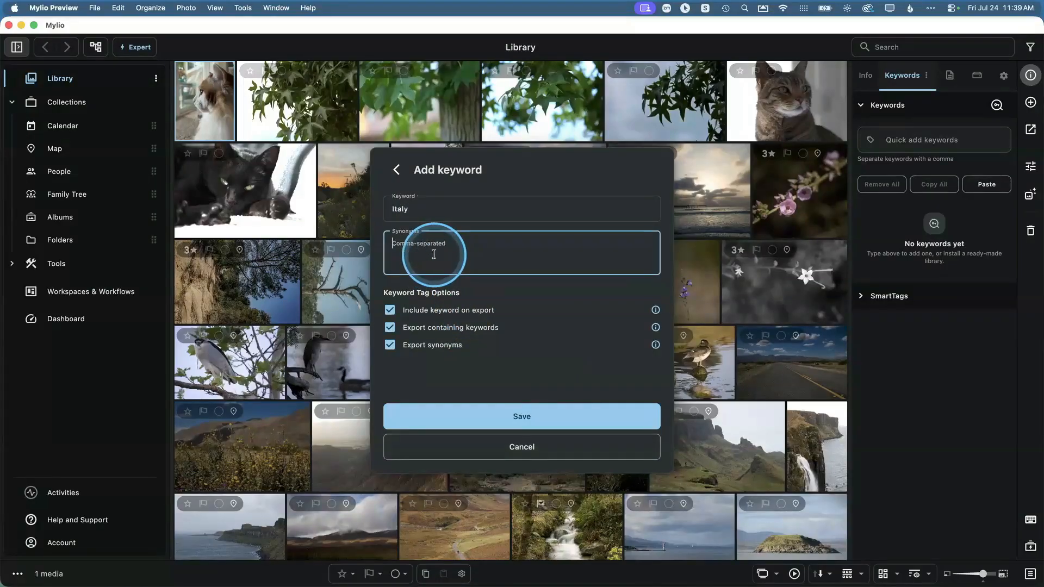
text(Iti)
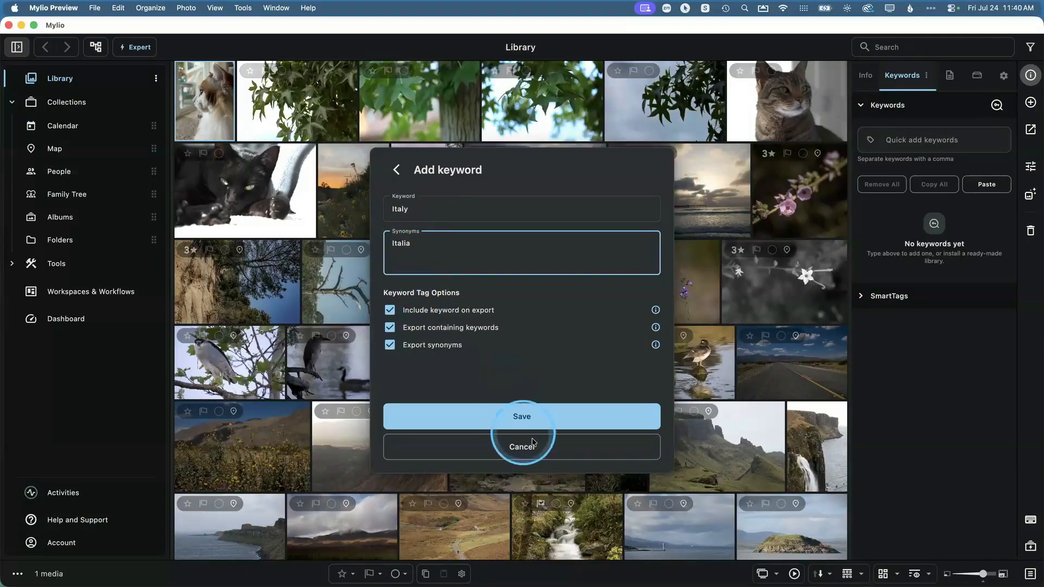
click(528, 416)
Check the Italy keyword and its synonym under the I group, and browse the rest of the keyword list
scroll(500, 360, down, 3)
scroll(501, 365, down, 5)
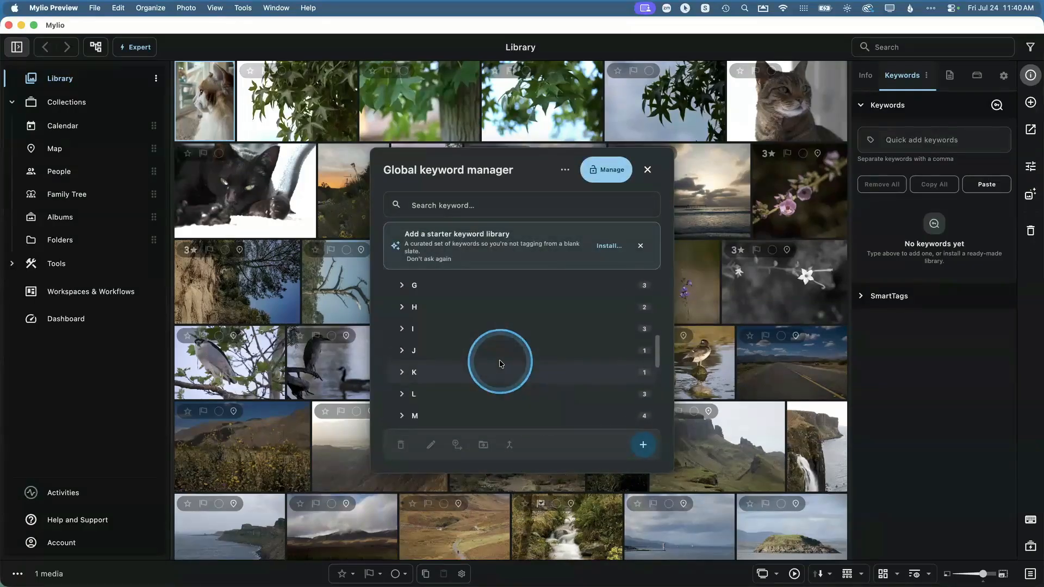
scroll(500, 362, up, 6)
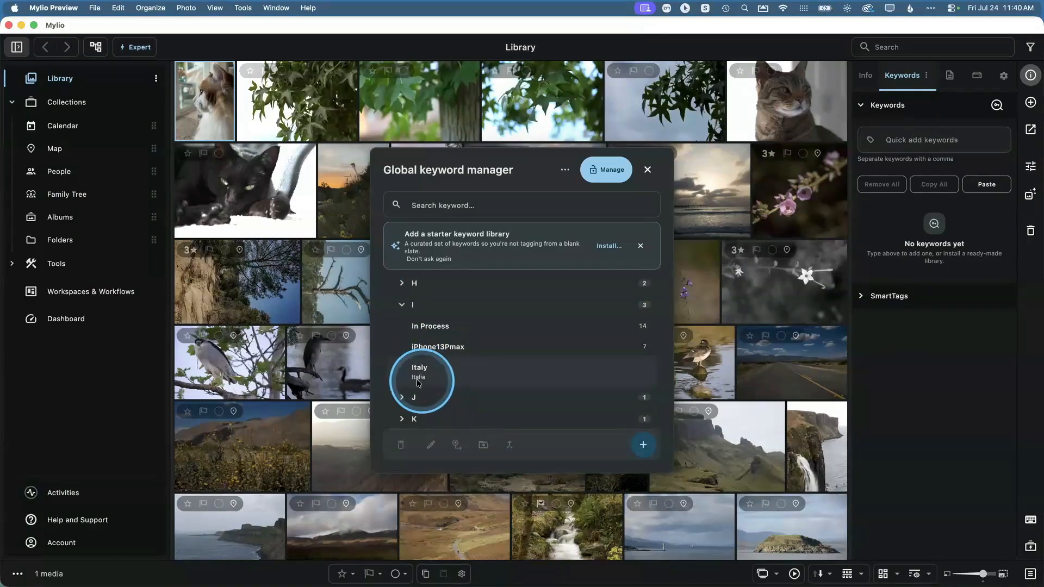
scroll(440, 375, down, 5)
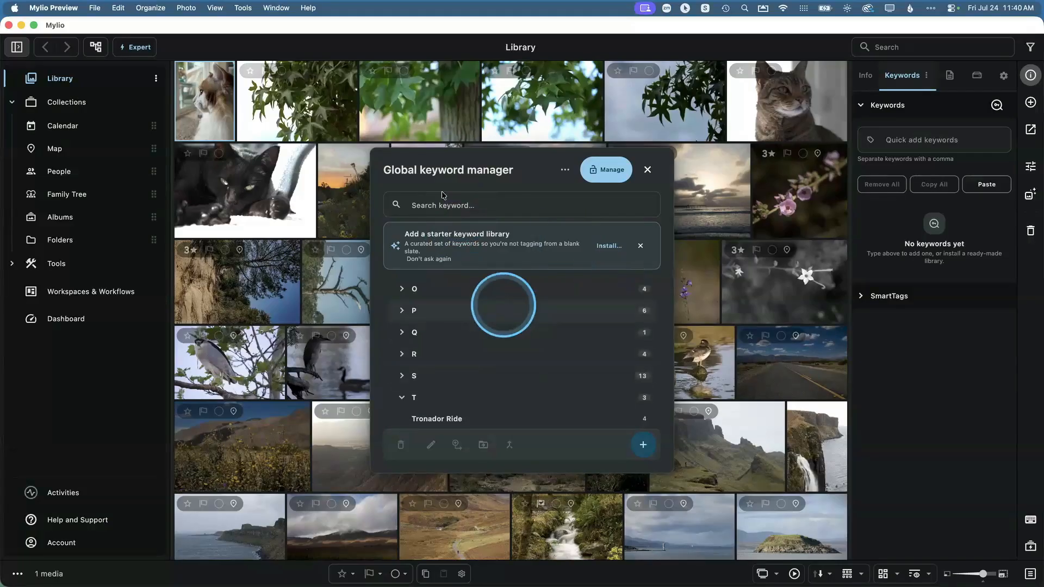
Create the keyword Rome with the synonym Roma, keeping all export options enabled, and save it
click(642, 451)
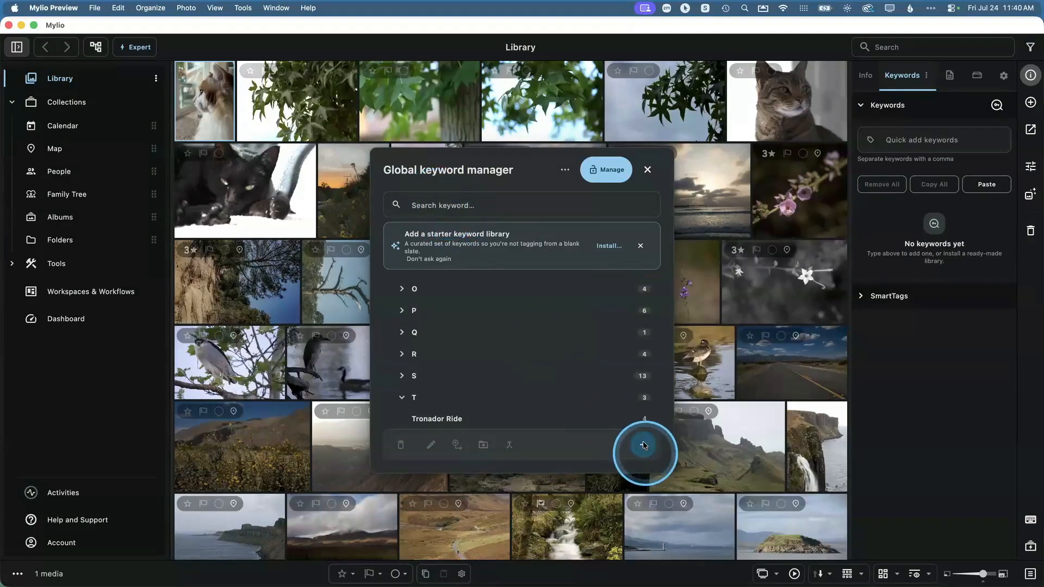
text(Rome)
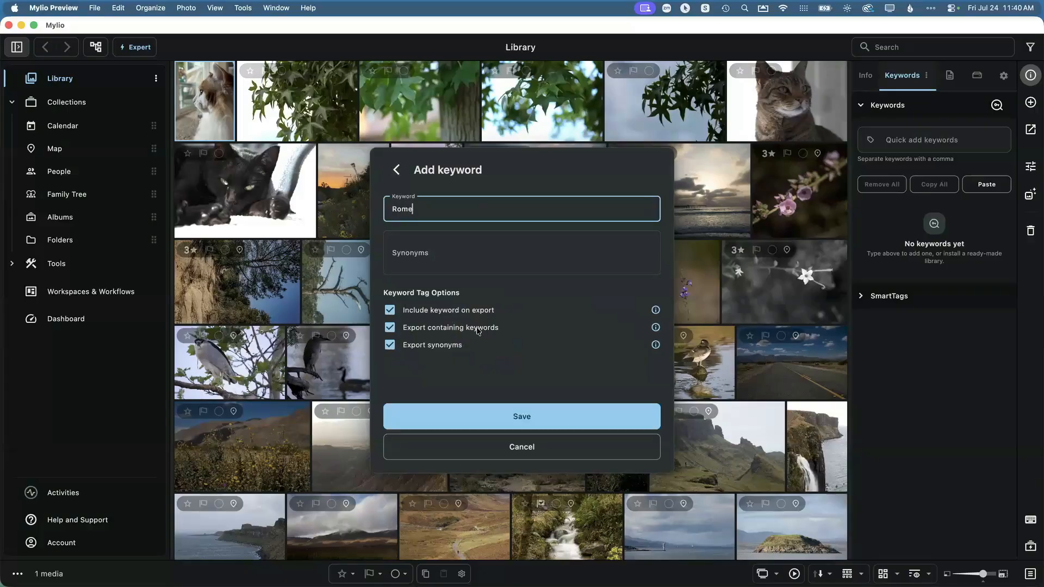
click(452, 246)
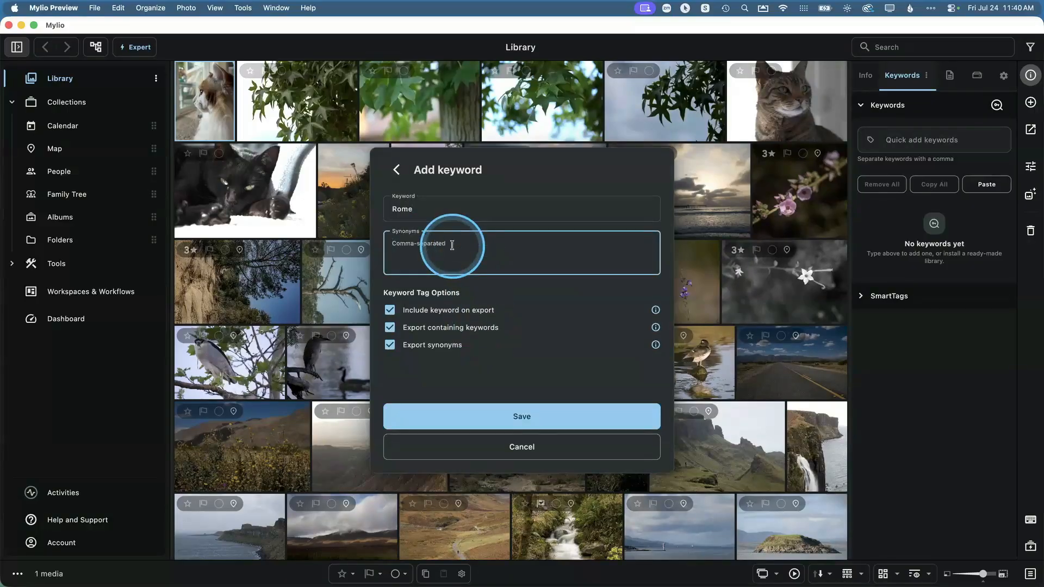
text(Roma)
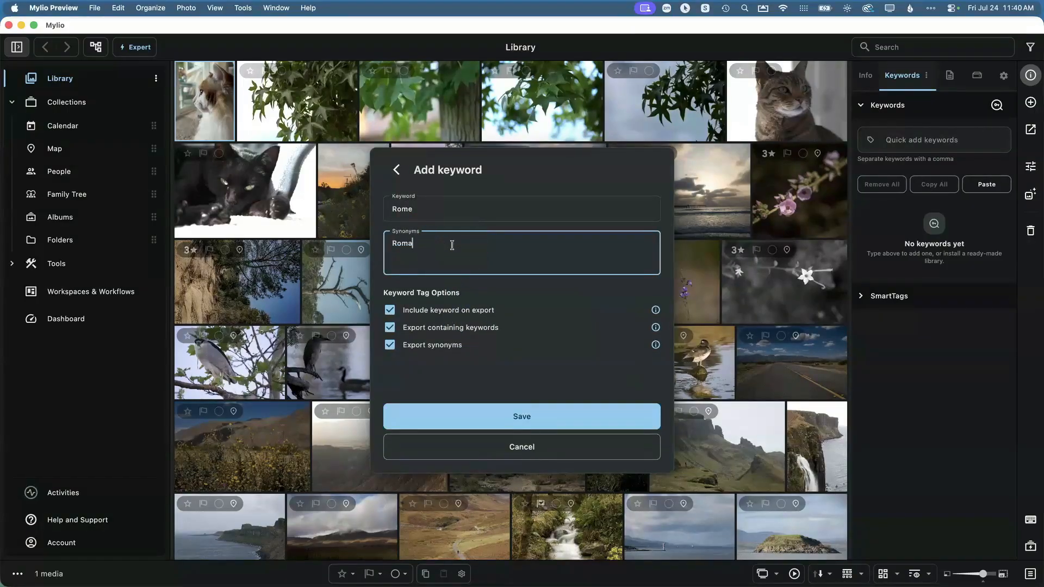
click(556, 414)
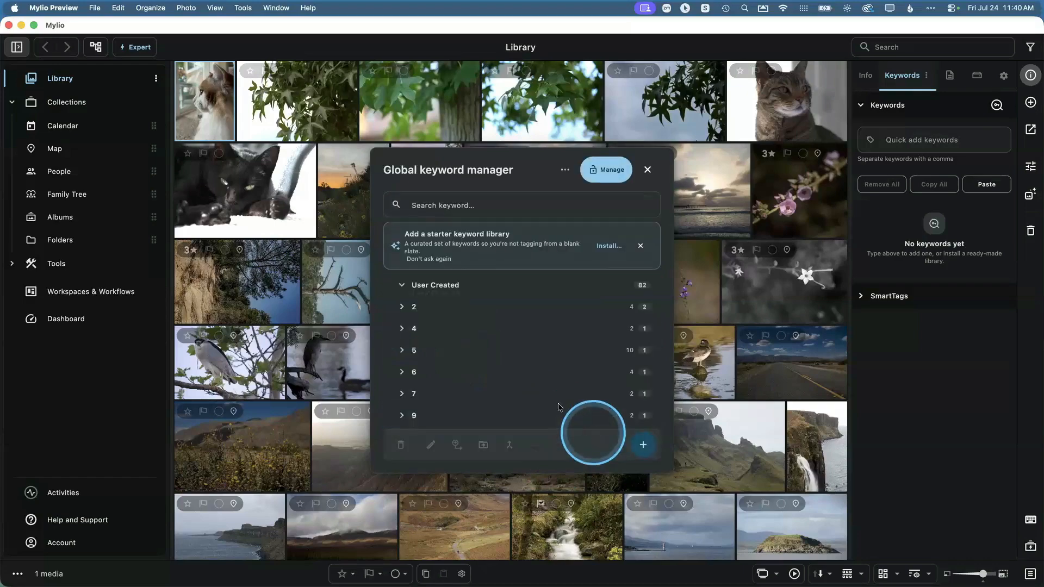
Check the new Rome keyword and its synonym in the R group of the user-created keywords
scroll(490, 360, down, 10)
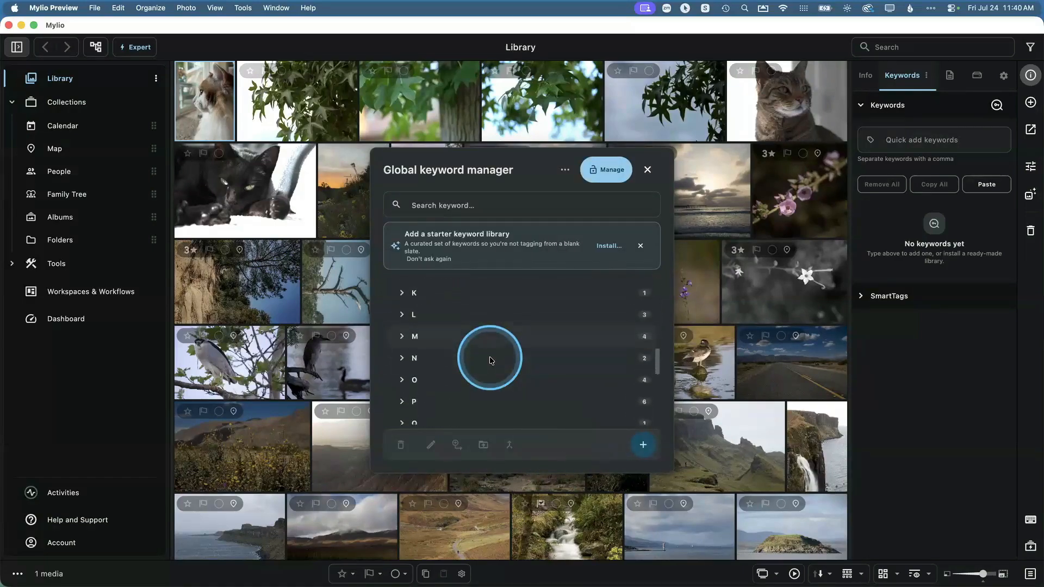
click(403, 364)
scroll(461, 377, down, 2)
scroll(461, 377, down, 2)
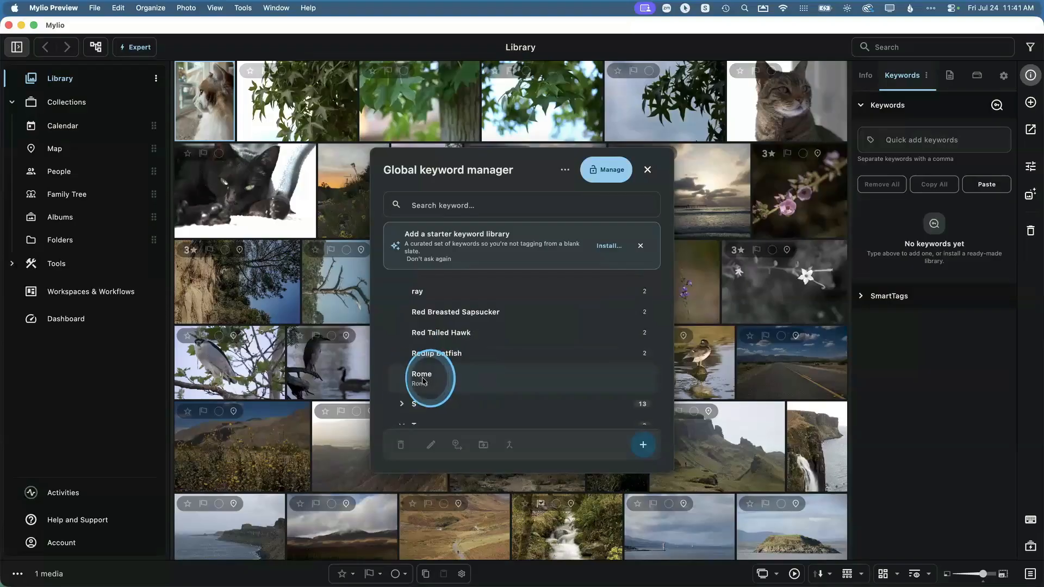
Move the Rome keyword under Italy and confirm the move
click(460, 379)
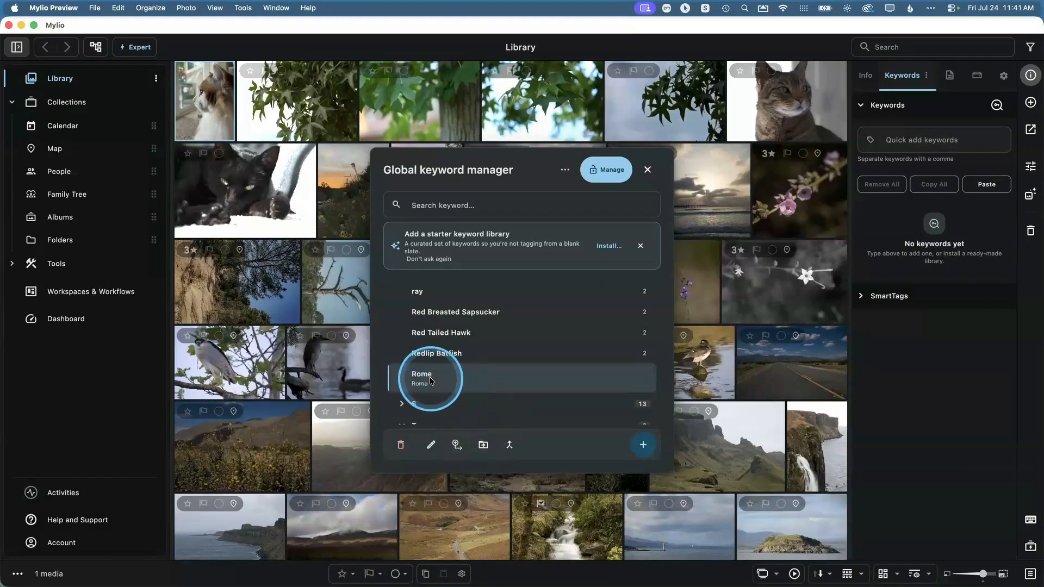
click(482, 446)
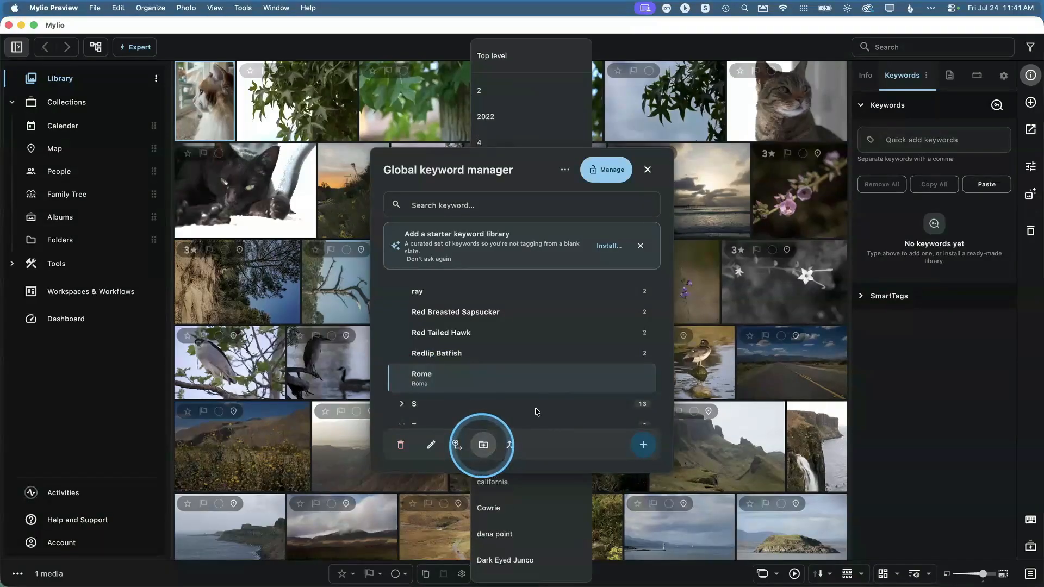
drag(531, 155, 180, 148)
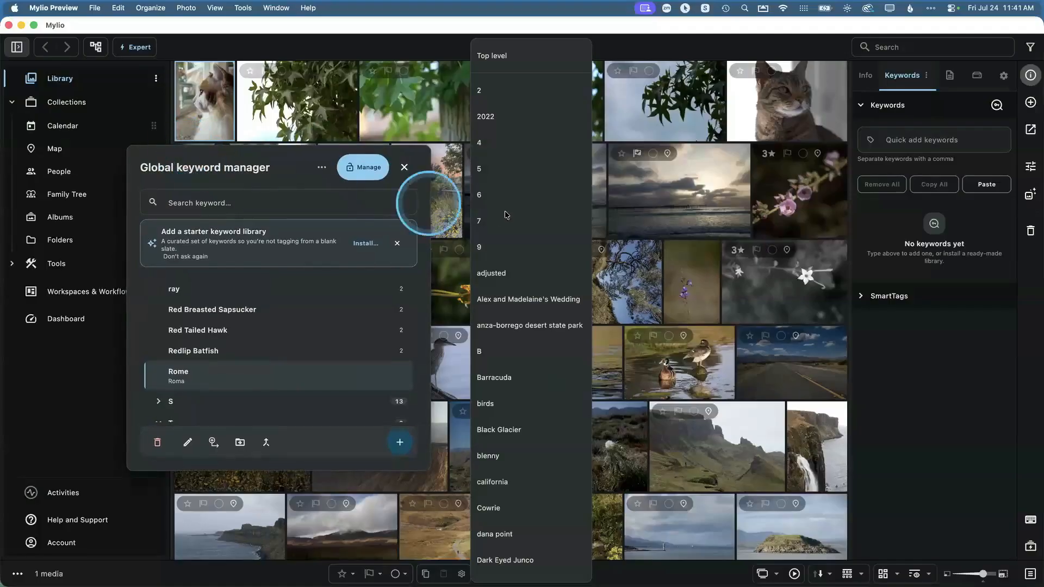
scroll(538, 353, down, 15)
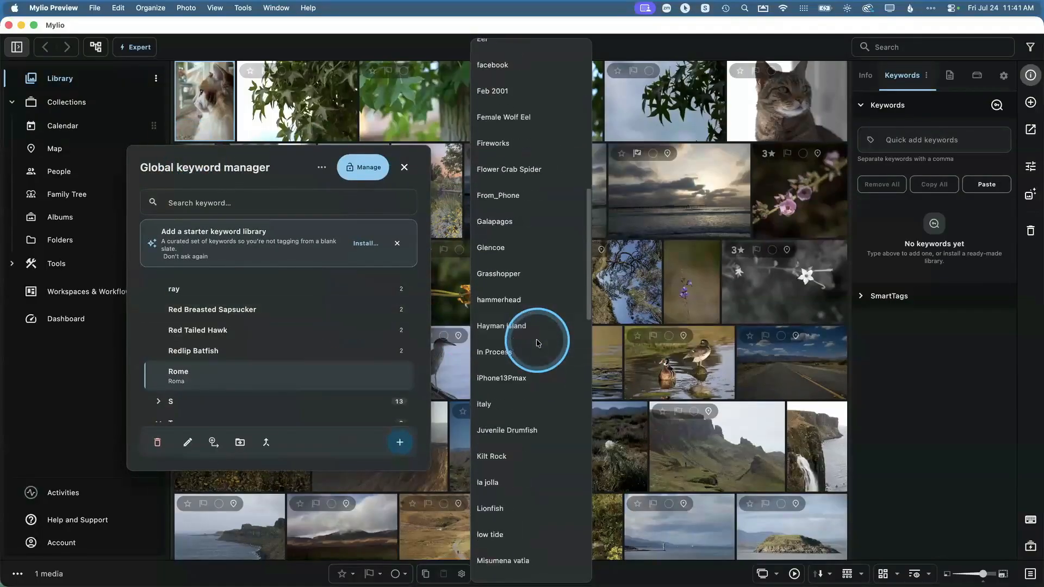
scroll(537, 343, down, 20)
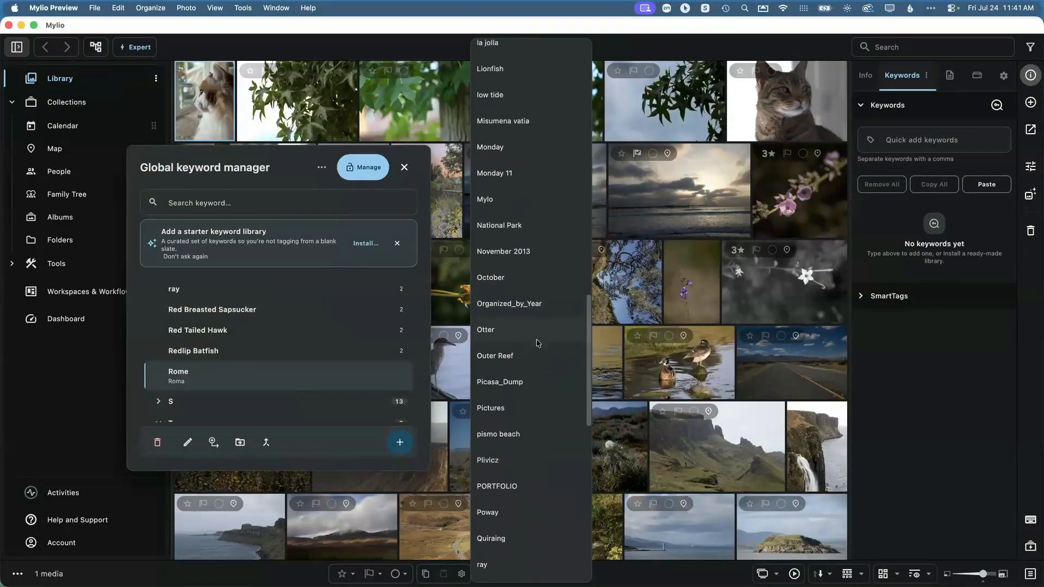
scroll(538, 342, up, 9)
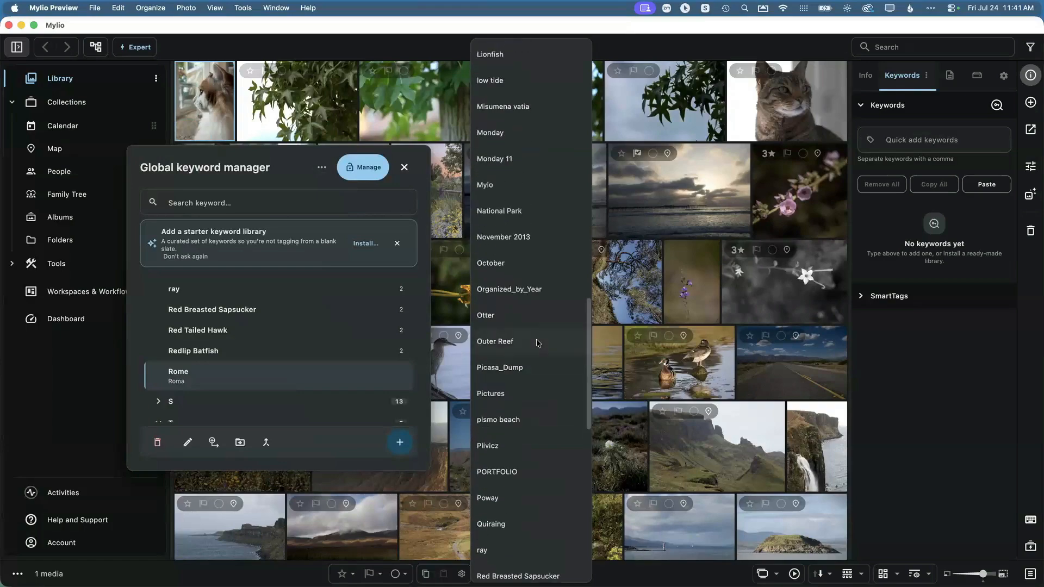
scroll(537, 343, down, 5)
scroll(537, 343, up, 12)
click(493, 282)
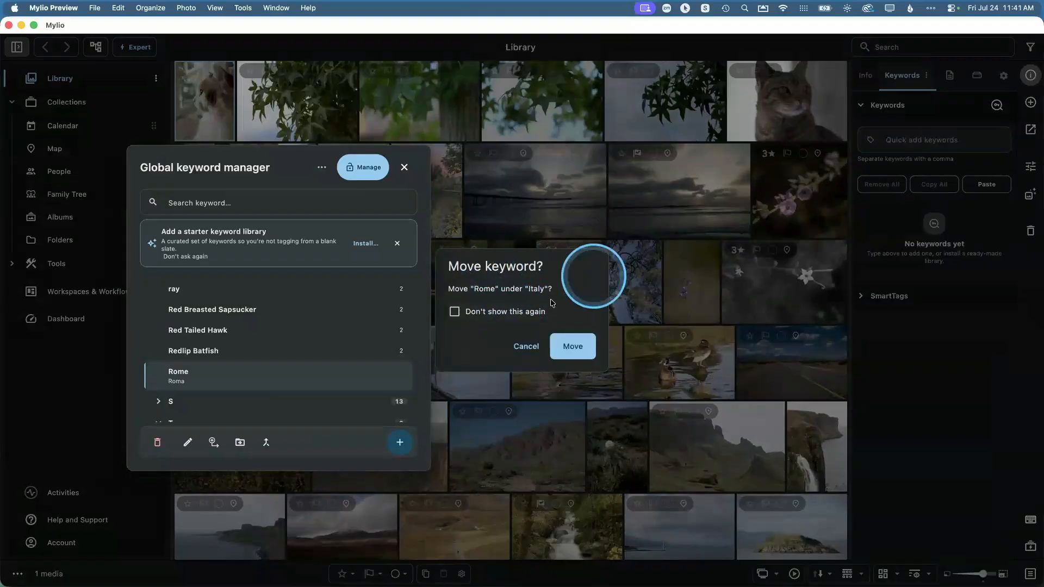
click(573, 346)
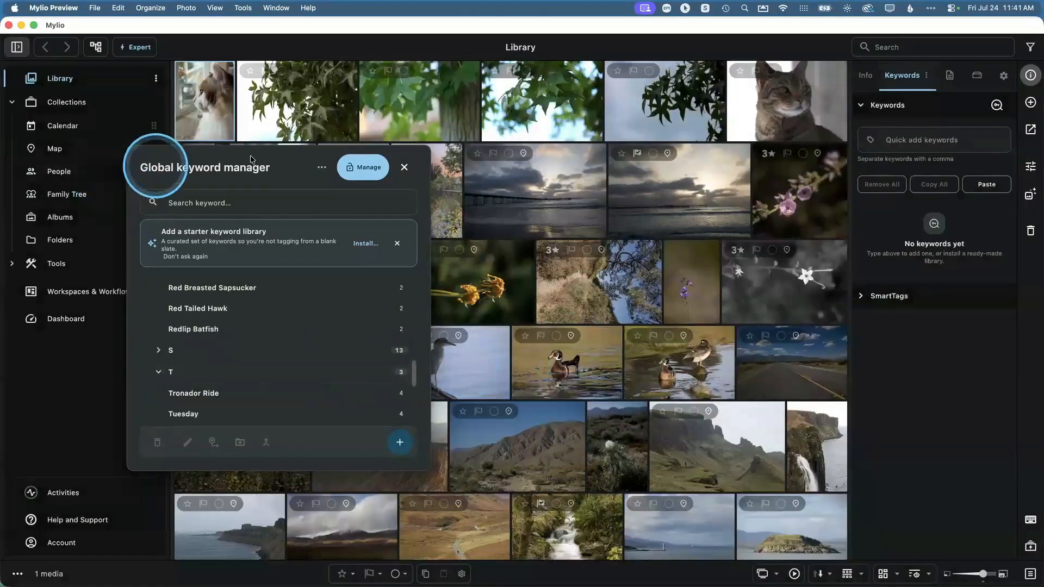
Bring the keyword manager back to the middle of the window and examine the nested Italy, Scotland and Trips keywords
drag(250, 158, 503, 123)
scroll(522, 339, down, 10)
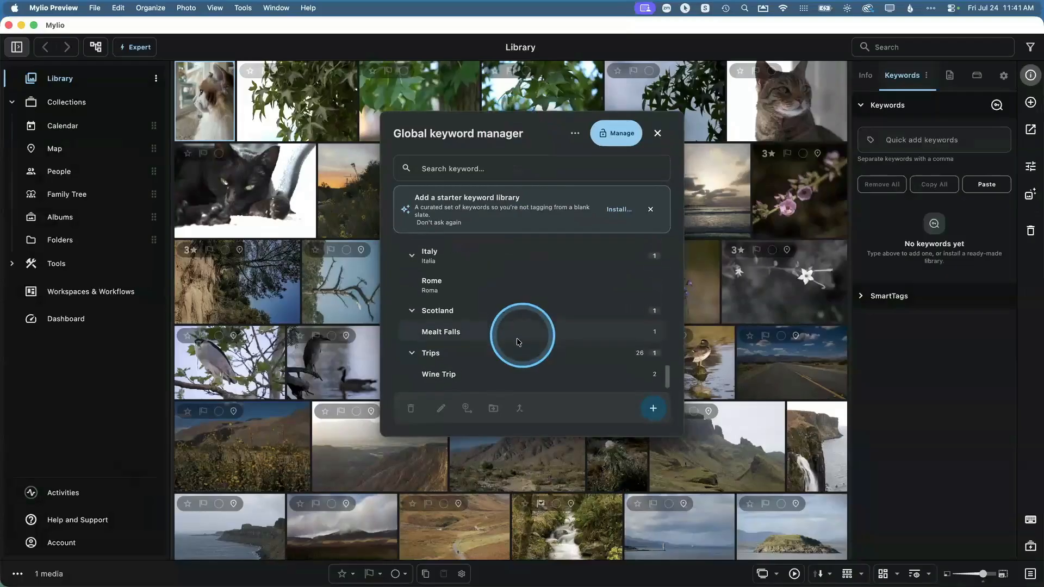
click(441, 311)
click(437, 315)
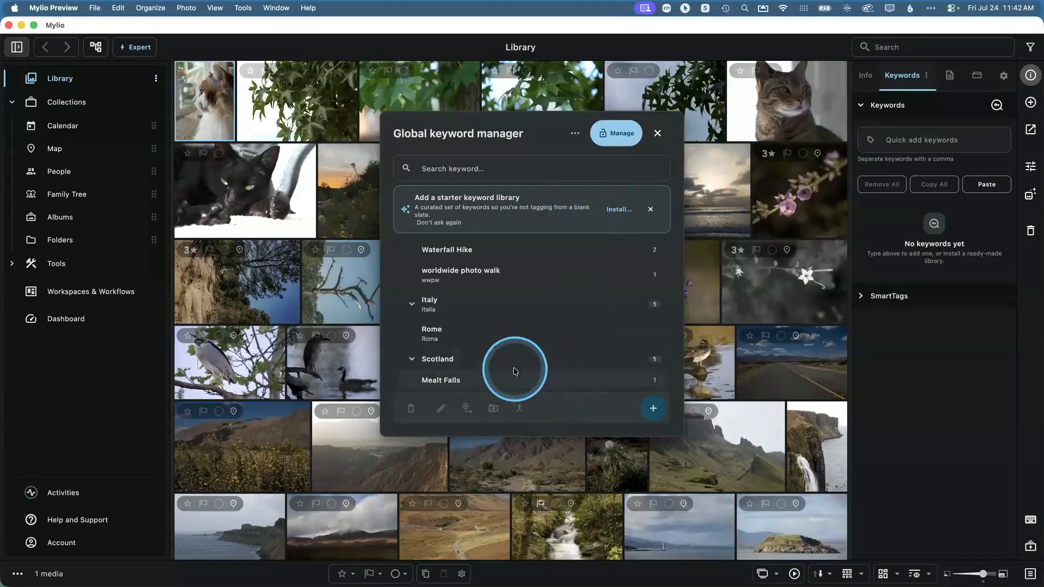
Set up a merge of the Wine Trip keyword into Trips and close the keyword manager without merging
scroll(495, 338, down, 2)
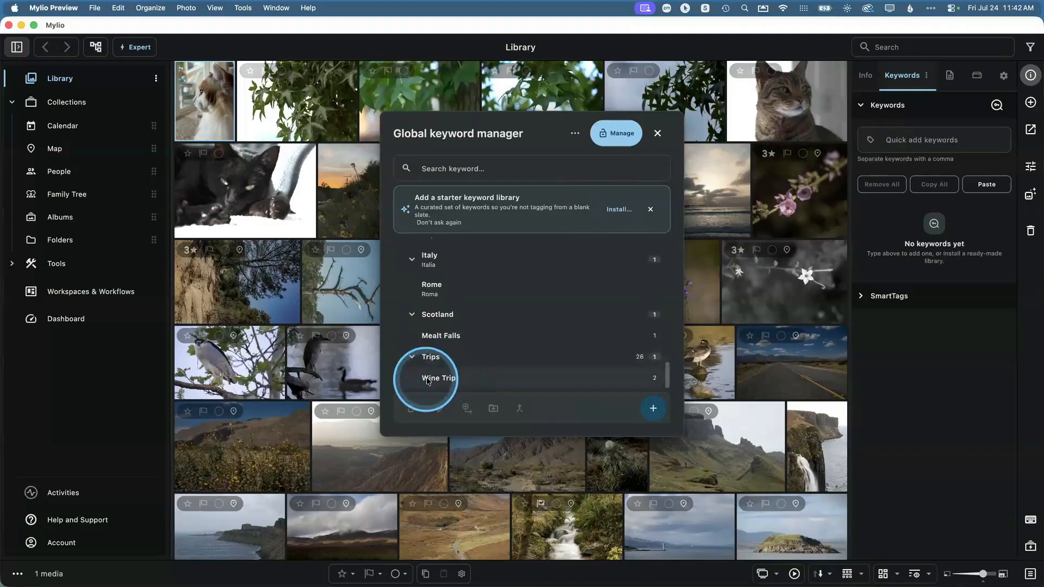
click(441, 379)
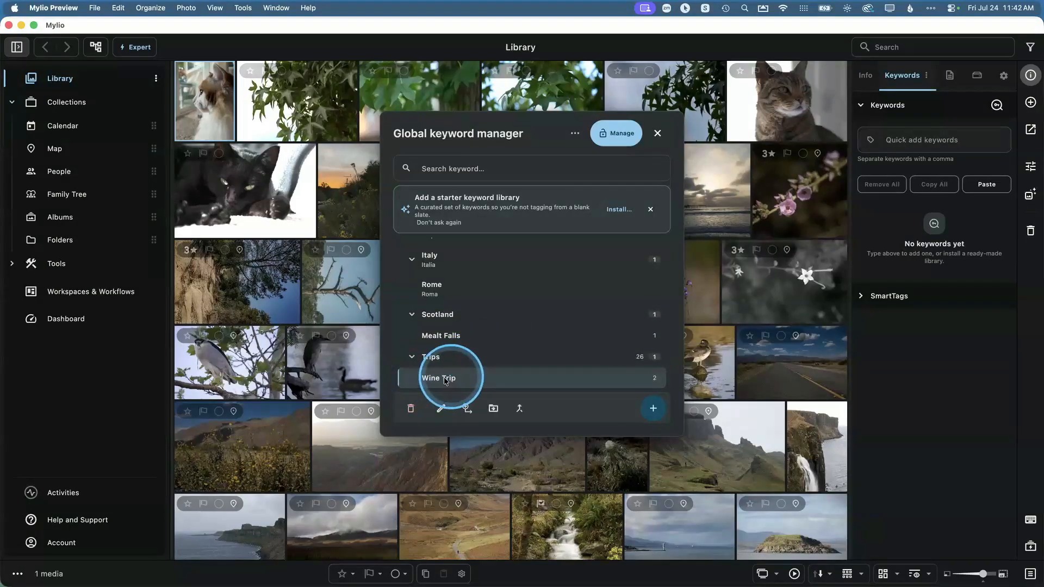
click(518, 409)
click(500, 180)
text(tri)
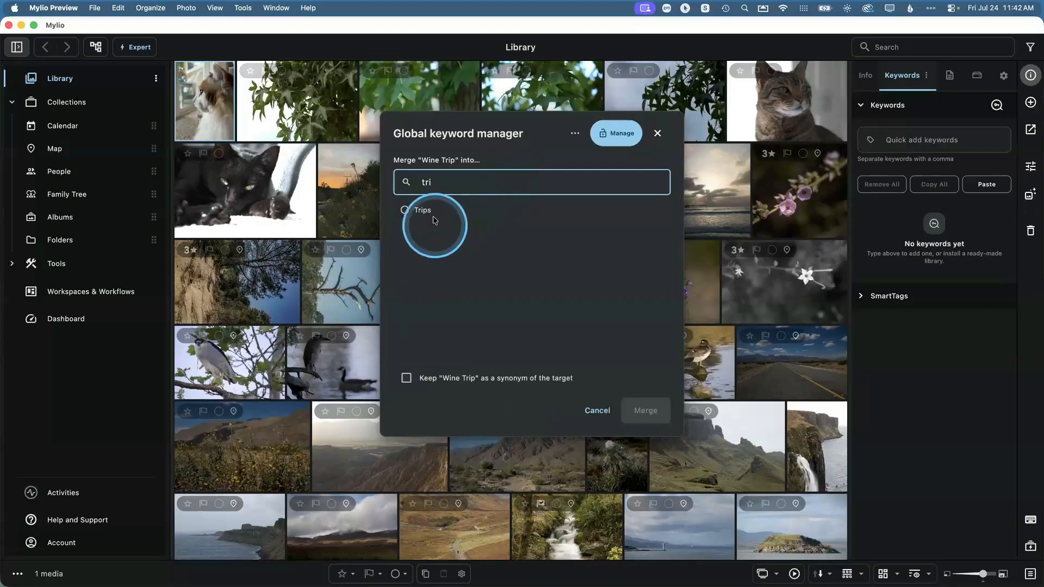
click(435, 214)
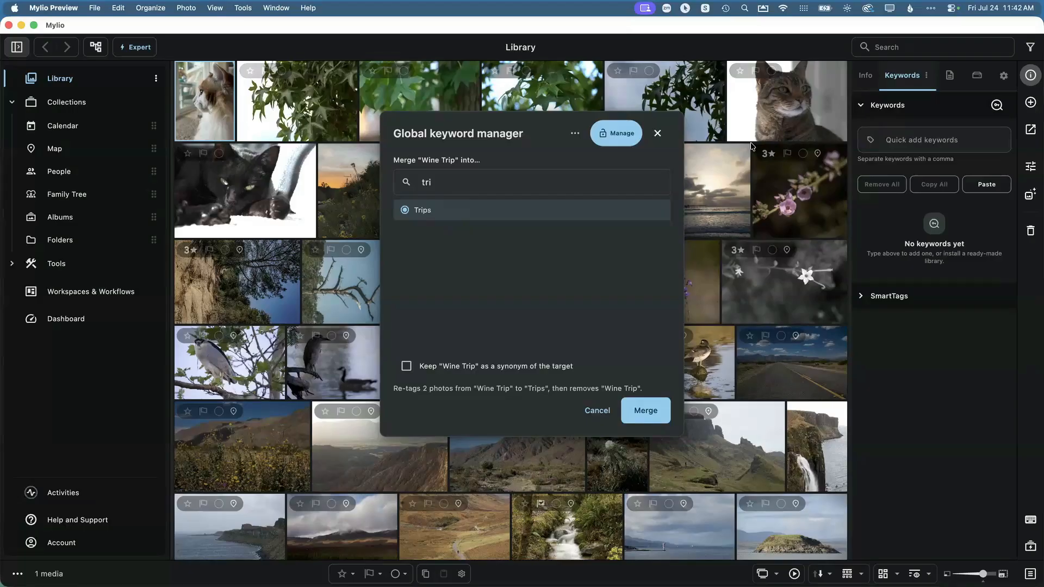
click(660, 135)
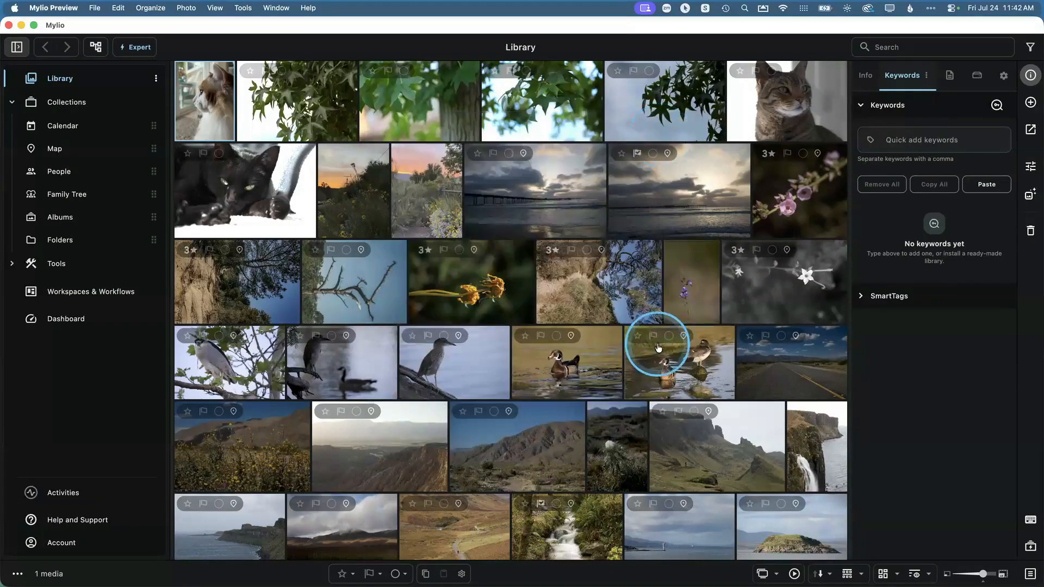
Reopen the Global keyword manager and expand the 7 and C groups of the user-created keywords
click(996, 104)
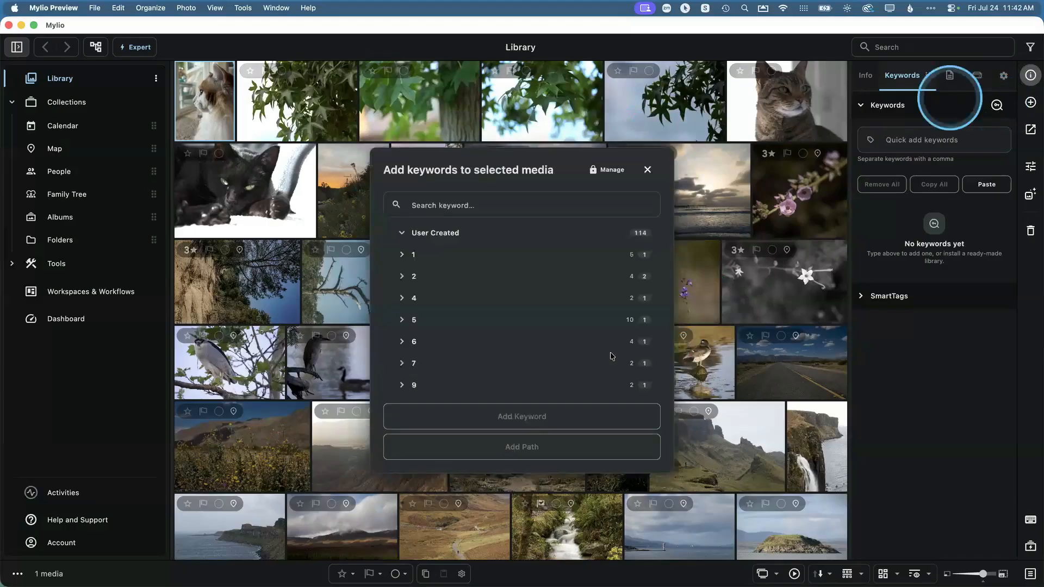
click(607, 170)
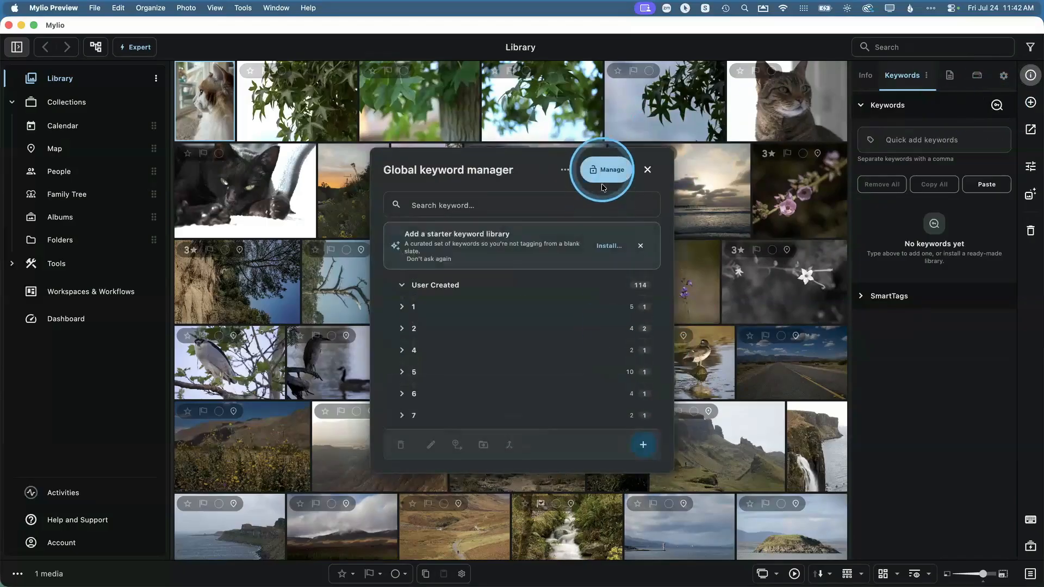
scroll(564, 359, down, 2)
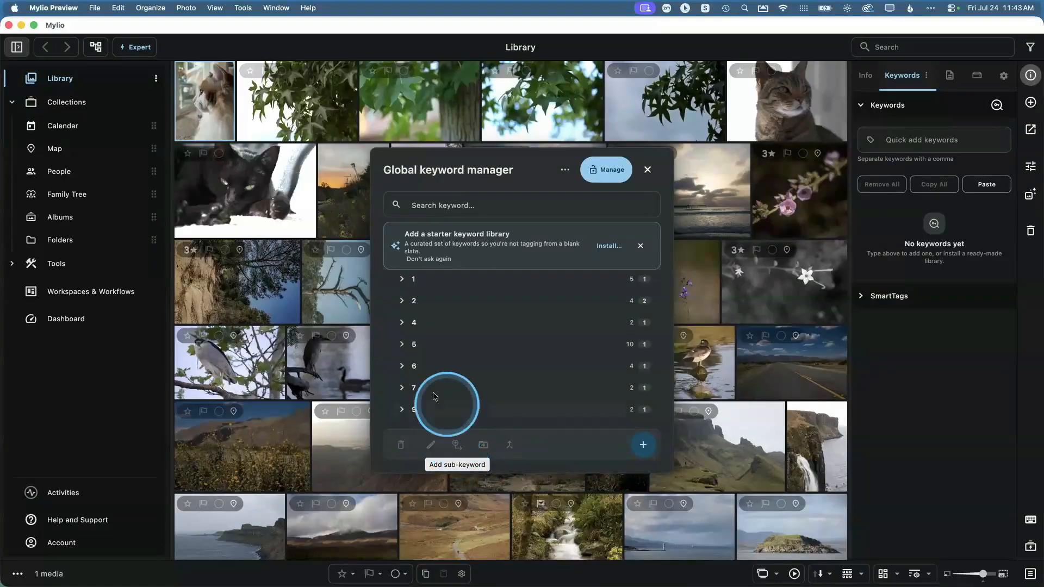
click(403, 387)
scroll(446, 350, down, 3)
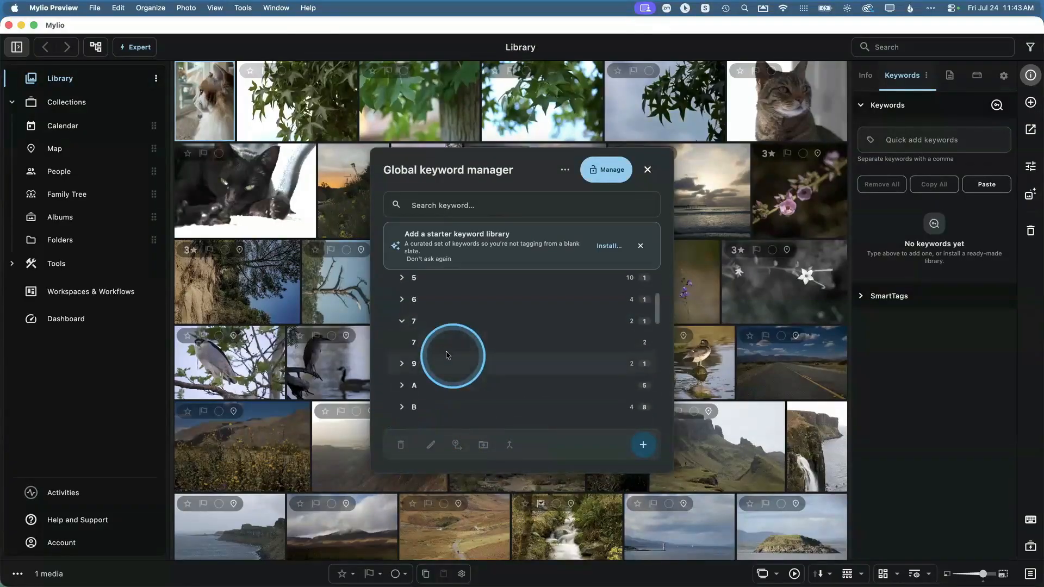
scroll(410, 405, down, 2)
click(399, 381)
scroll(466, 381, down, 2)
scroll(466, 379, down, 2)
Add the sub-keyword "san diego" under california with all export options enabled, and collapse the california entry
click(441, 321)
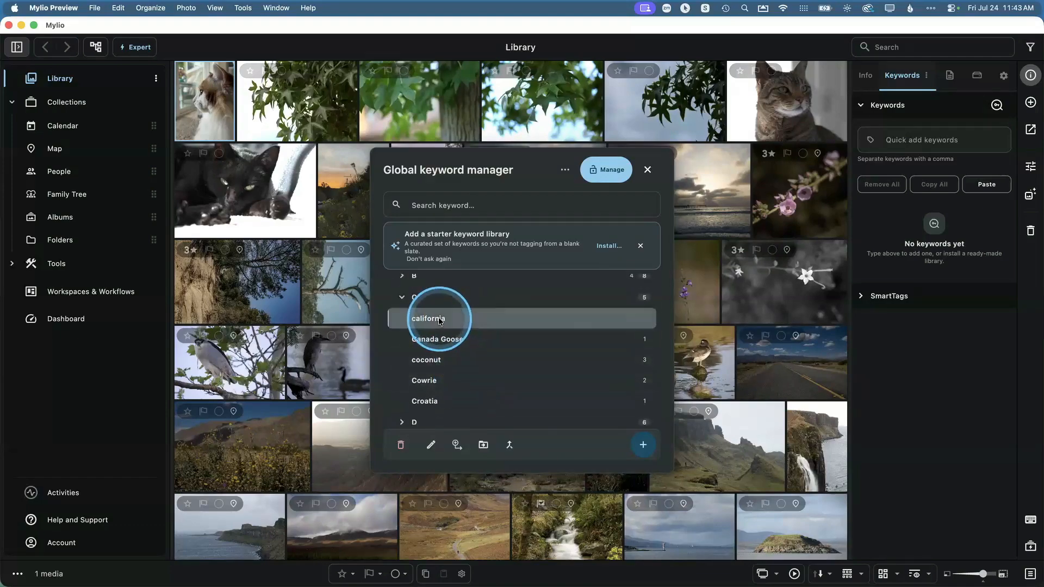
click(457, 445)
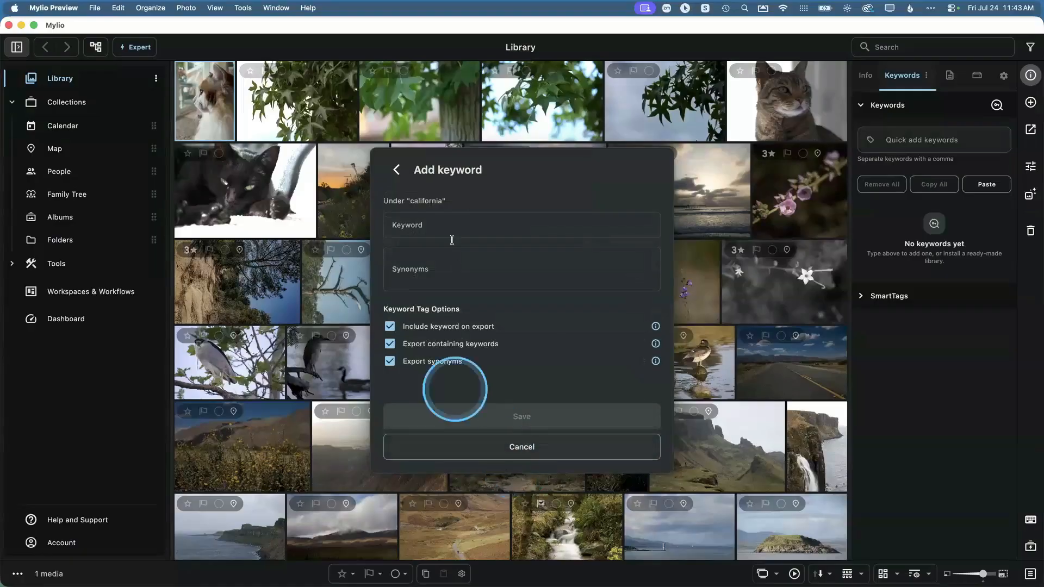
click(446, 226)
text(san diego)
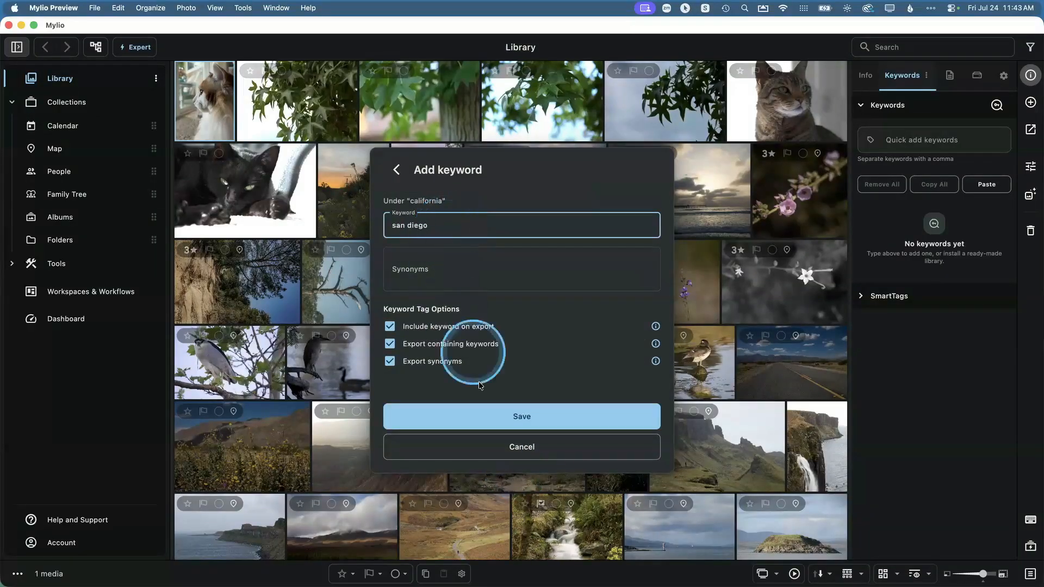
click(557, 414)
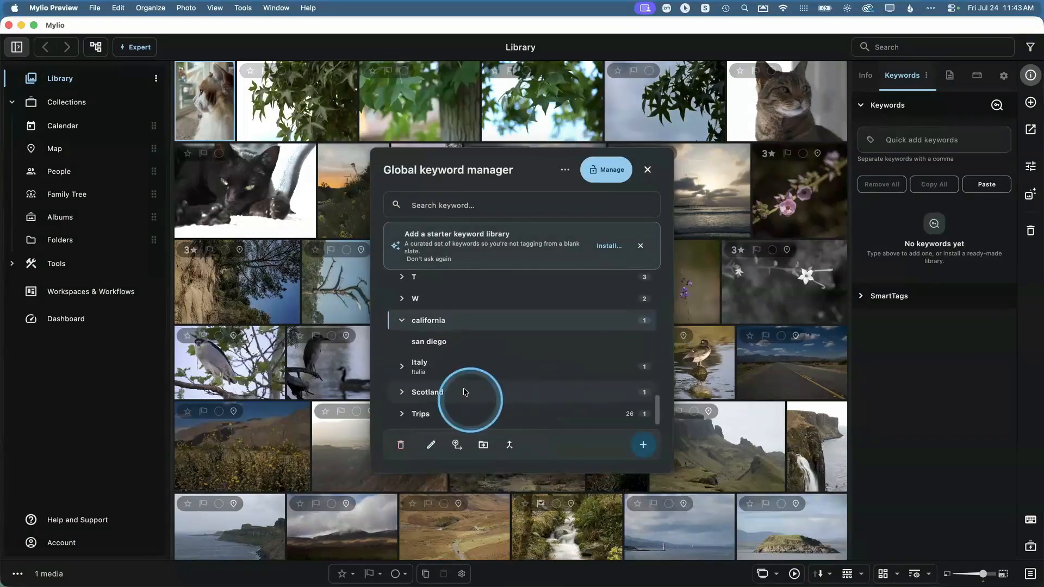
click(401, 321)
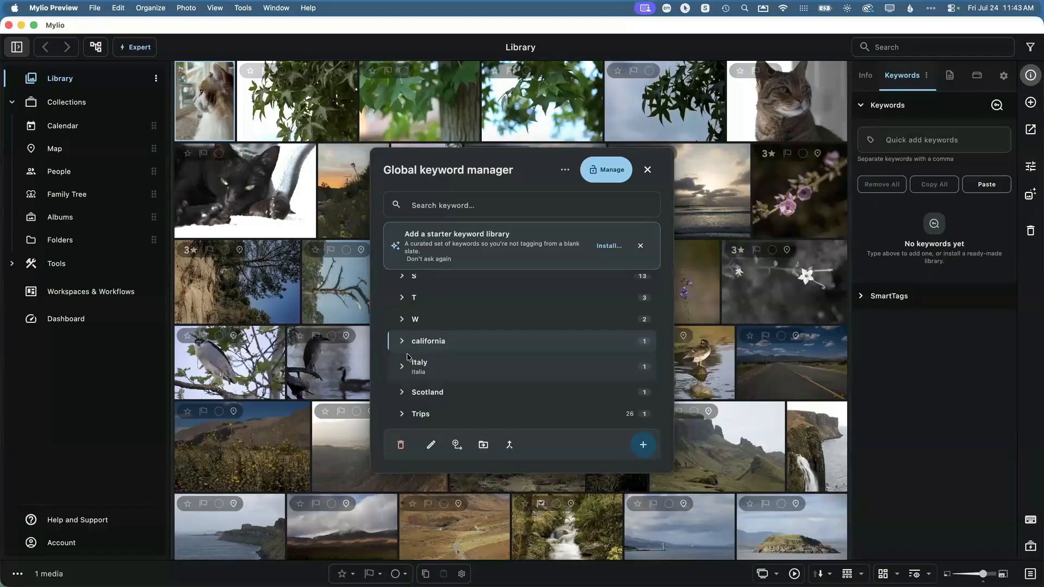
Rename the Scotland keyword as "scotland" in lowercase and save it
click(427, 392)
click(431, 444)
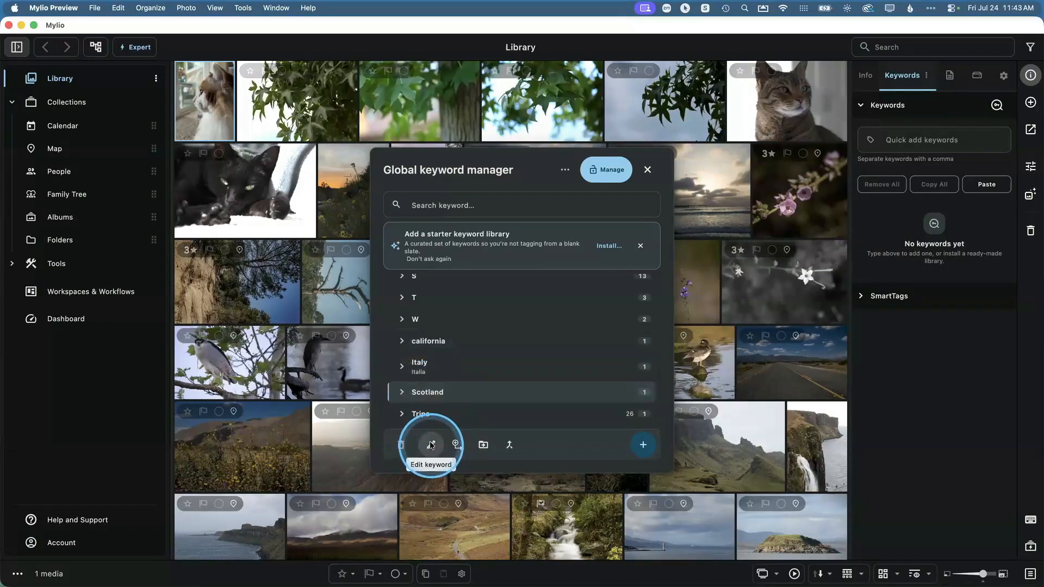
click(398, 209)
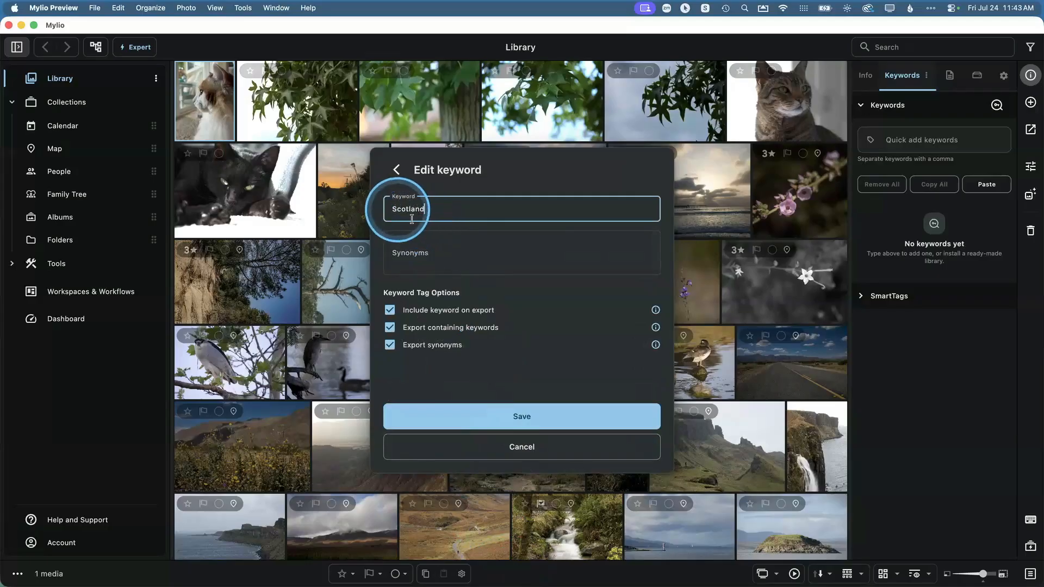
key(BackSpace)
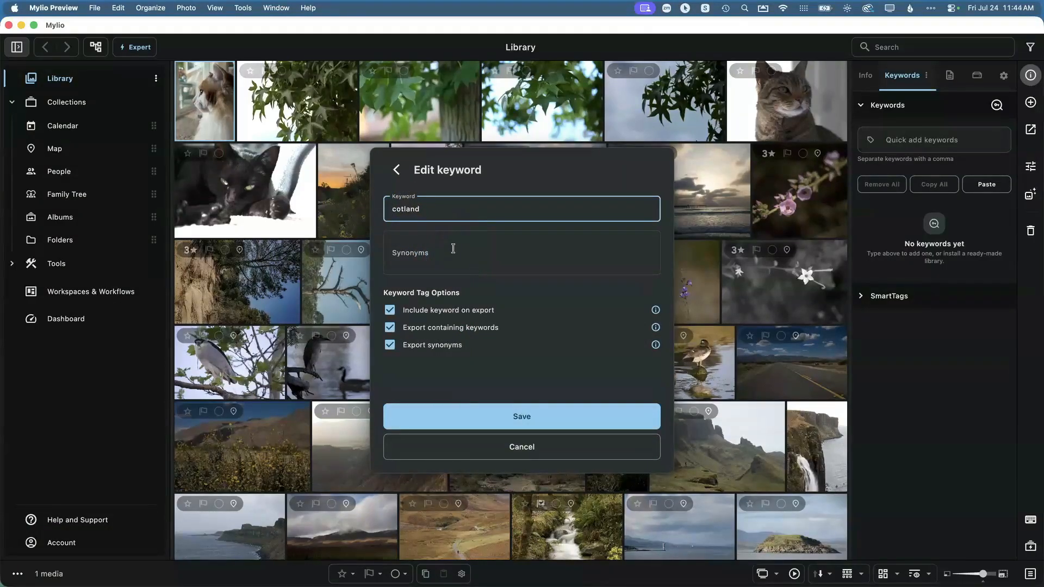
text(s)
click(492, 410)
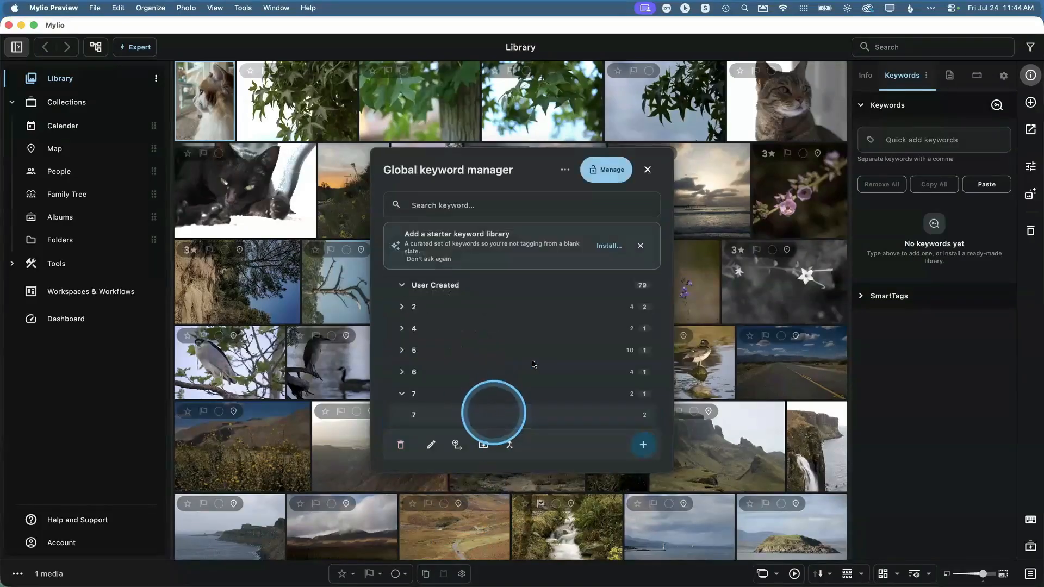
Expand the 2 group of the user-created keywords in the Global keyword manager
click(533, 364)
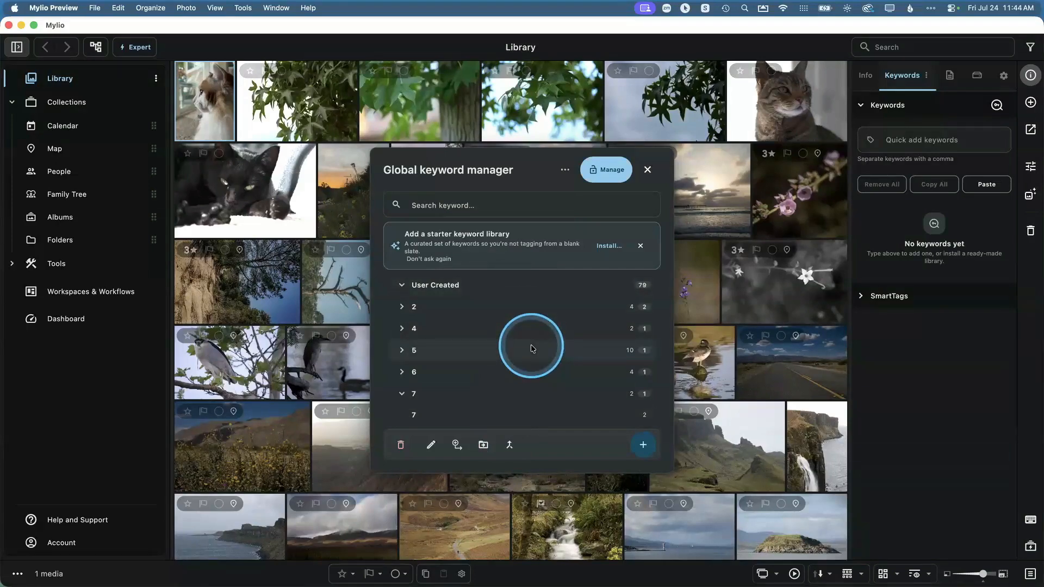
scroll(516, 361, up, 3)
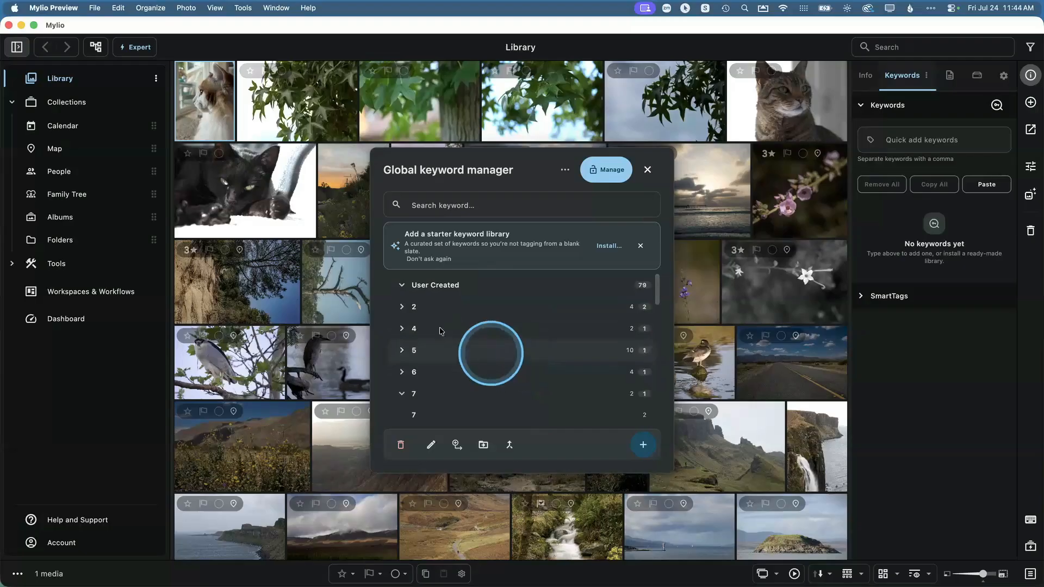
click(401, 307)
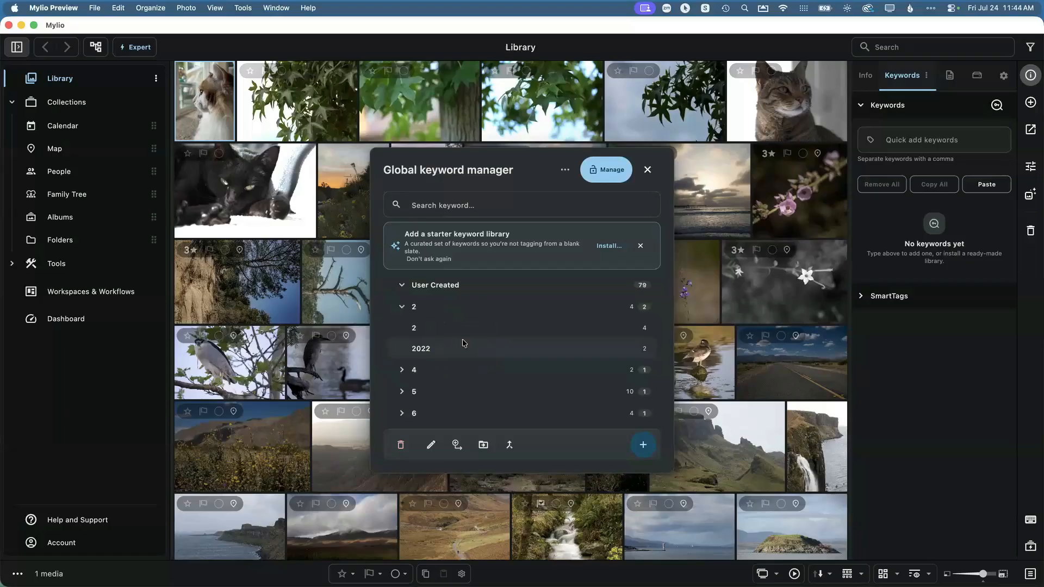
Delete the 2022 keyword from the library and undo the deletion
click(431, 350)
click(429, 348)
click(403, 446)
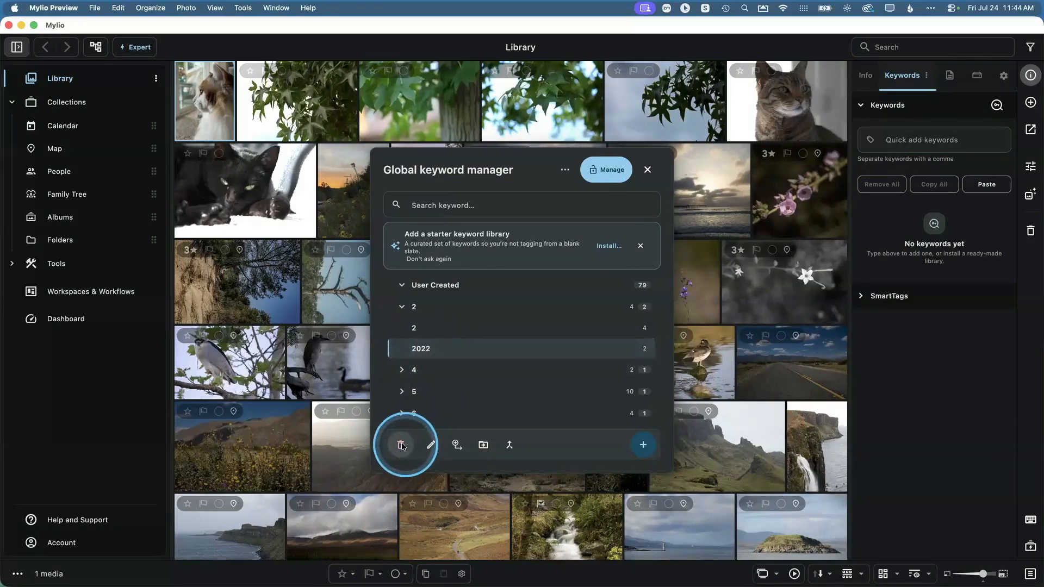
click(402, 444)
drag(563, 413, 531, 409)
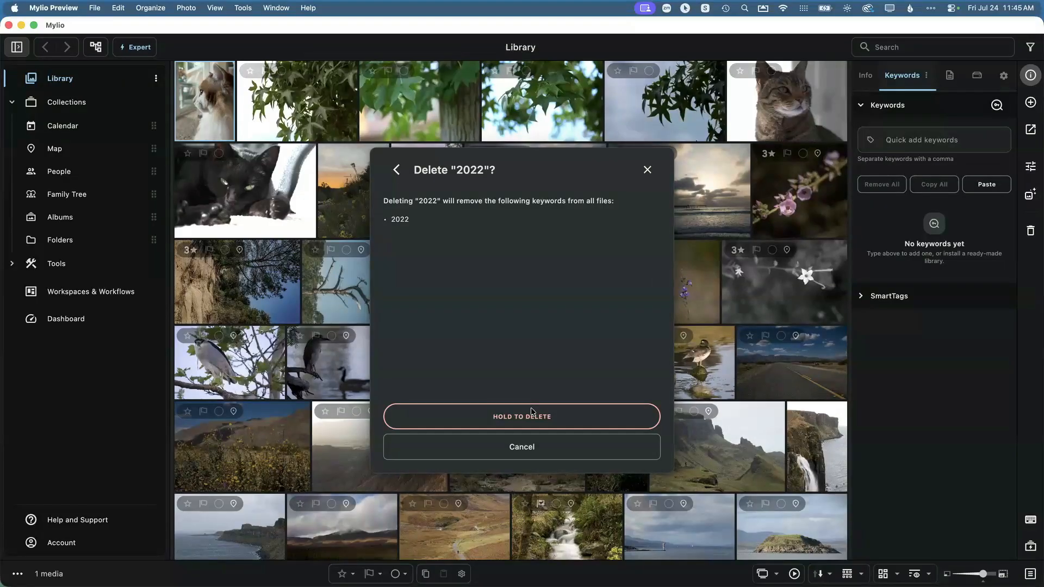
drag(531, 409, 571, 417)
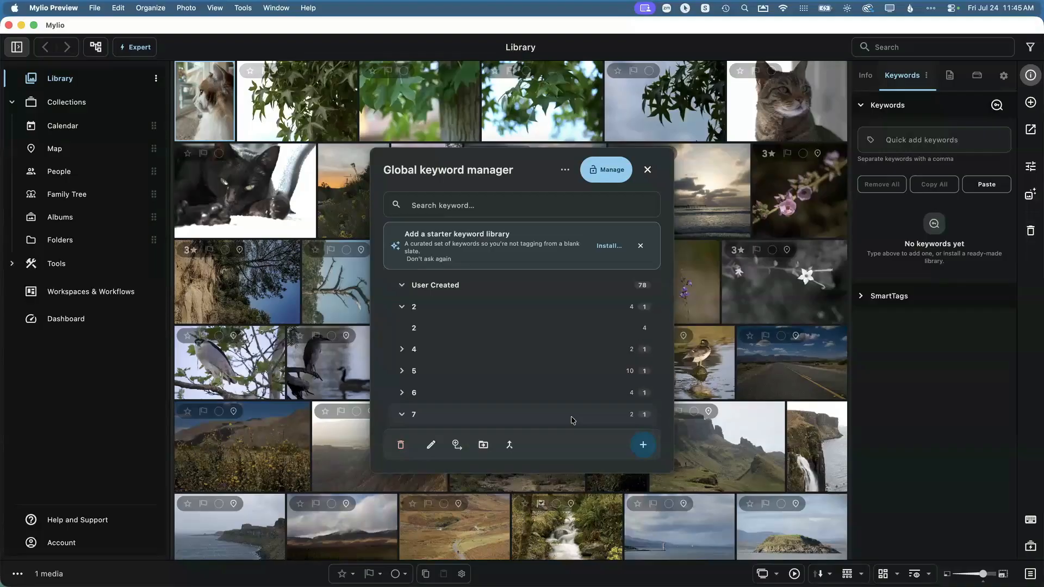
key(super+z)
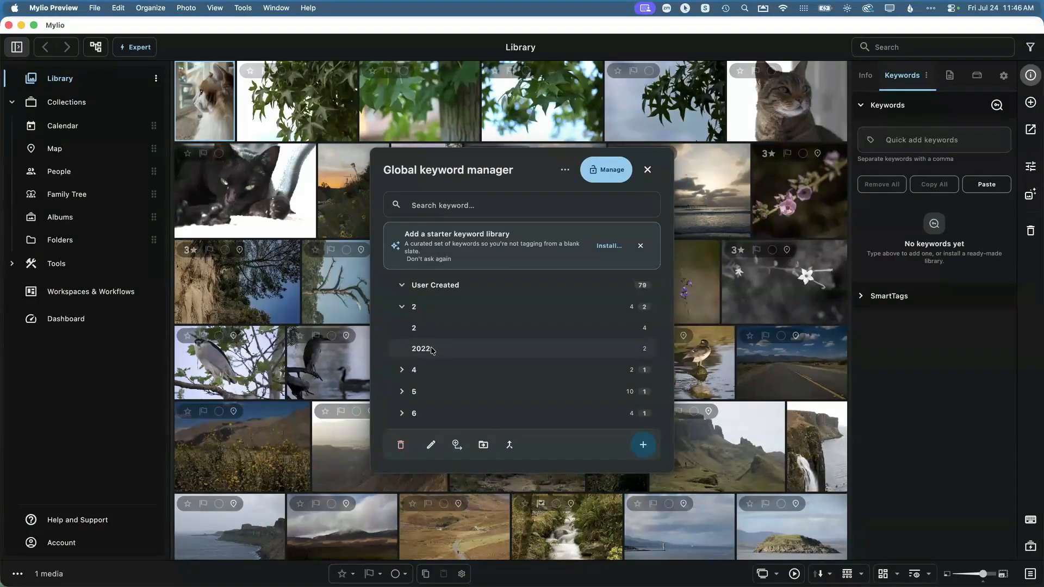
Delete the 2022 and 2 keywords from the user-created list, confirming each removal
click(430, 351)
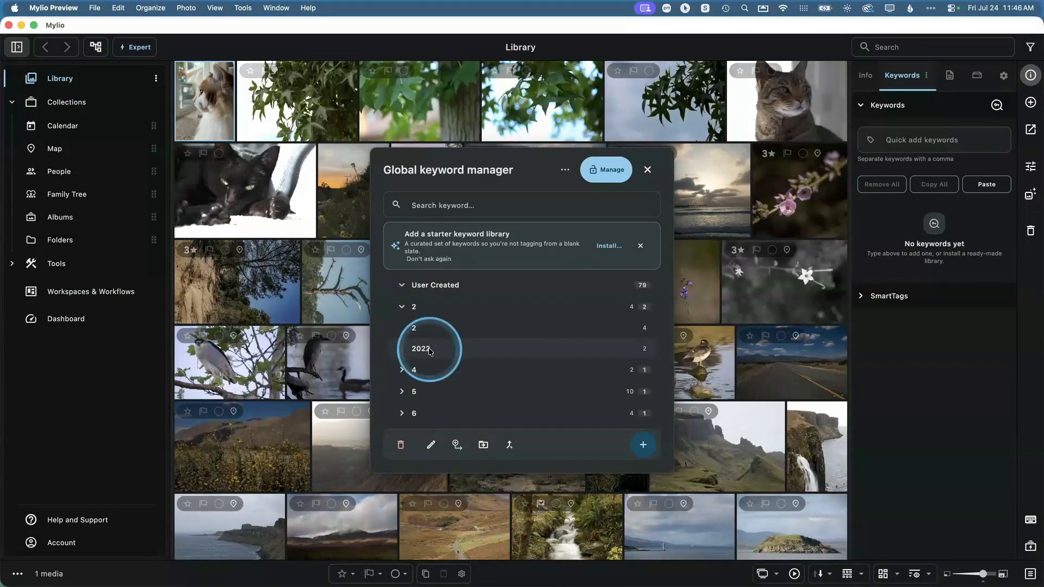
click(400, 445)
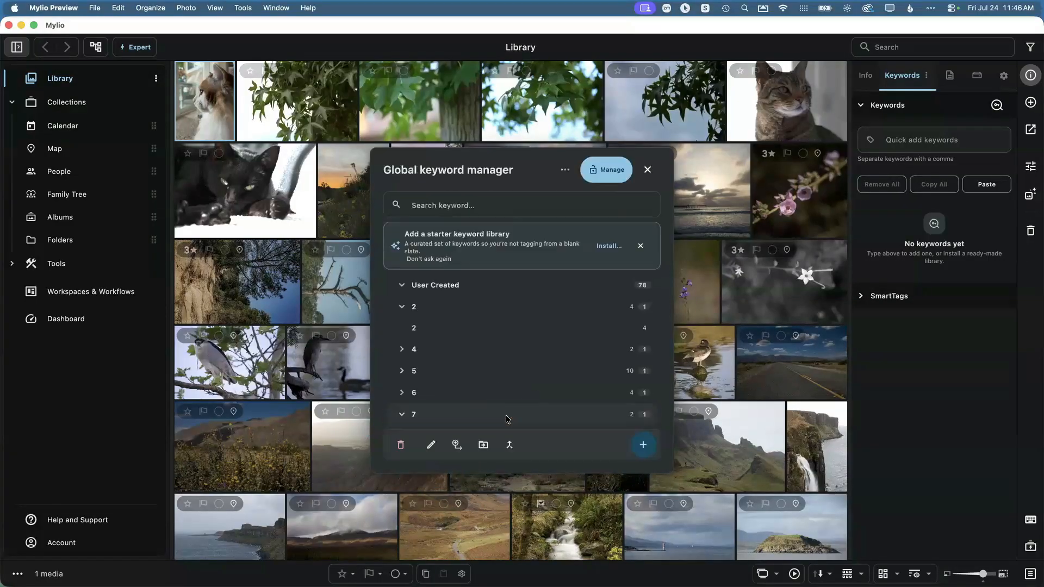
click(439, 329)
click(401, 444)
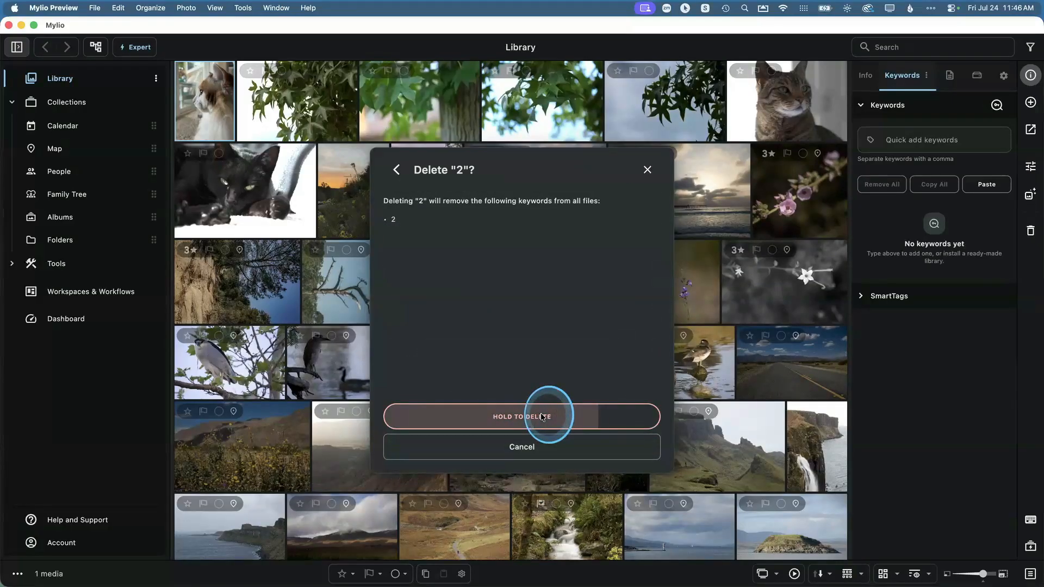
click(542, 416)
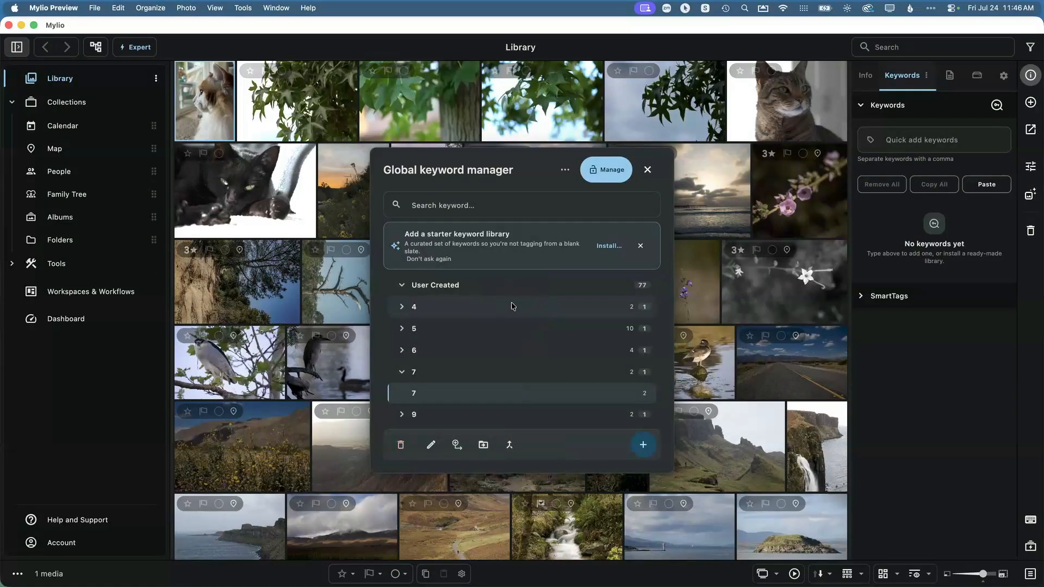
Leave the keyword manager for the Keywords page of the Dashboard's Library Stats and check the photo-viewing options for Galapagos
click(645, 306)
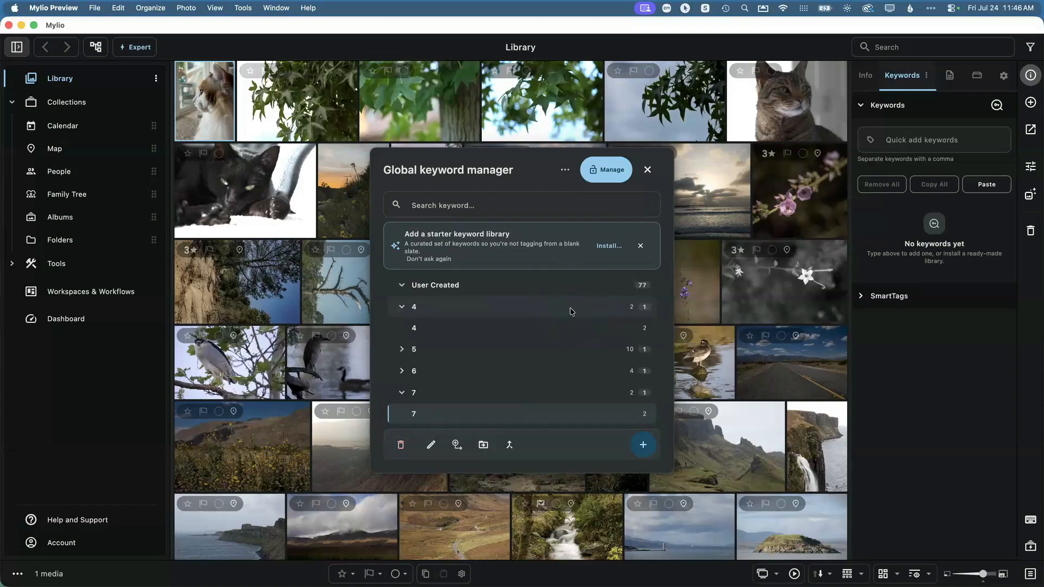
click(648, 170)
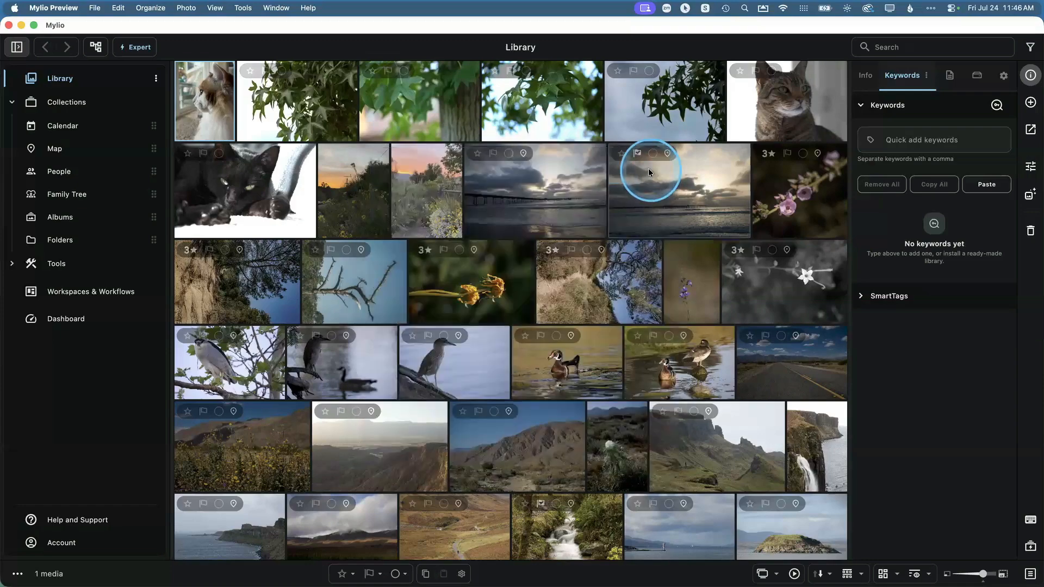
click(74, 320)
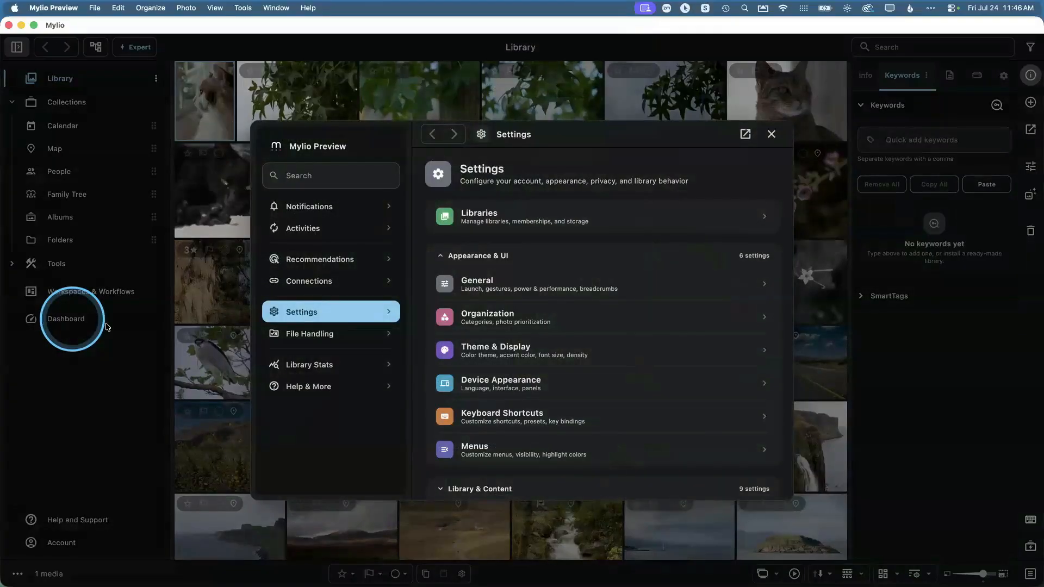
click(310, 368)
scroll(548, 361, down, 15)
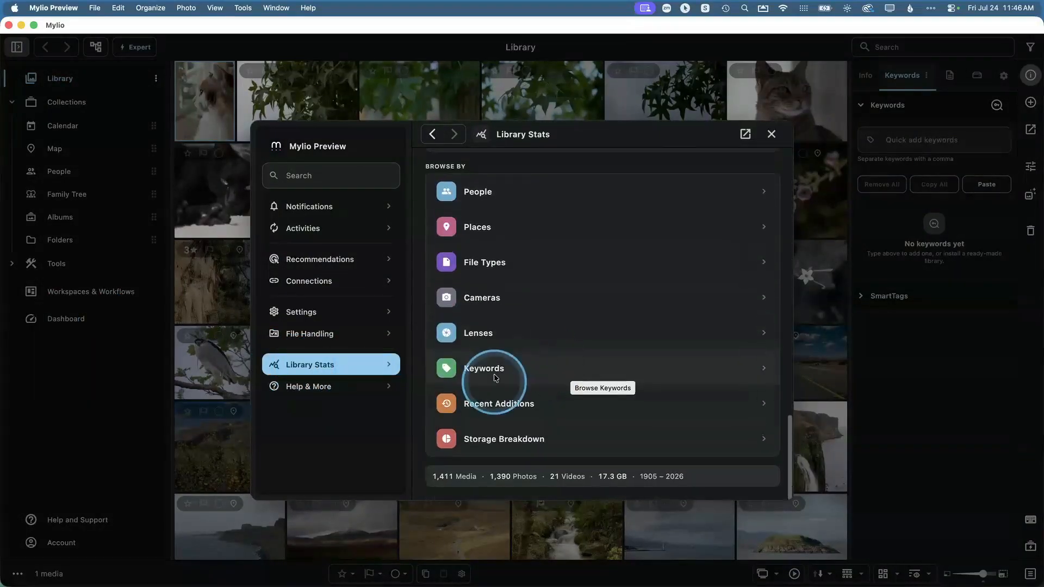
click(495, 373)
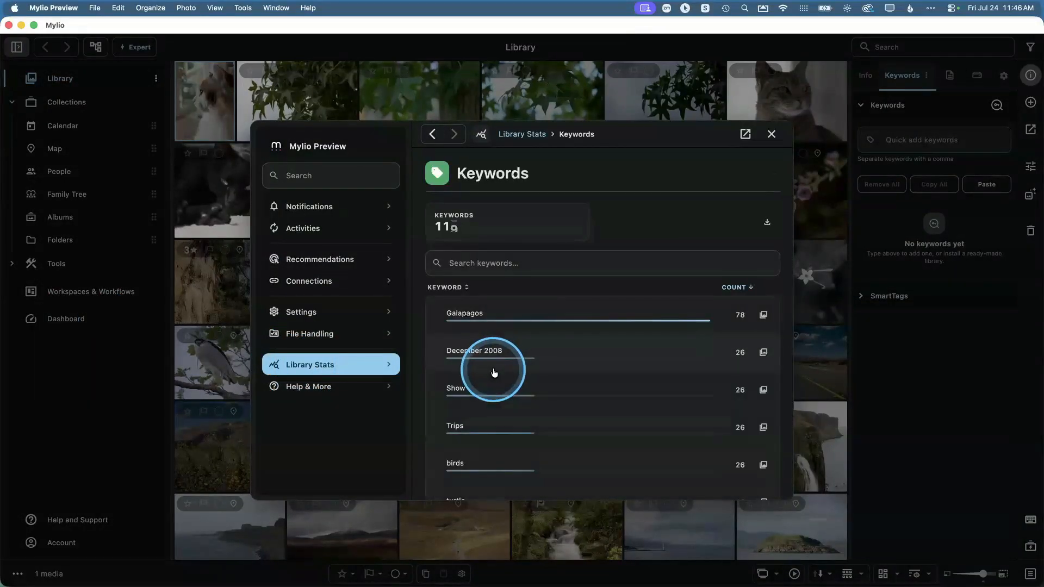
click(764, 316)
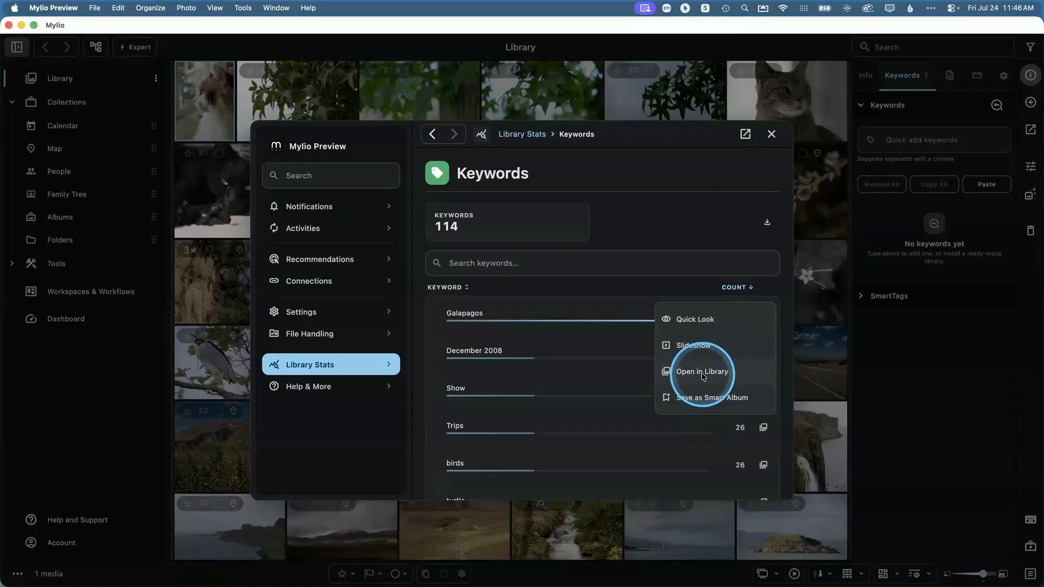
click(641, 288)
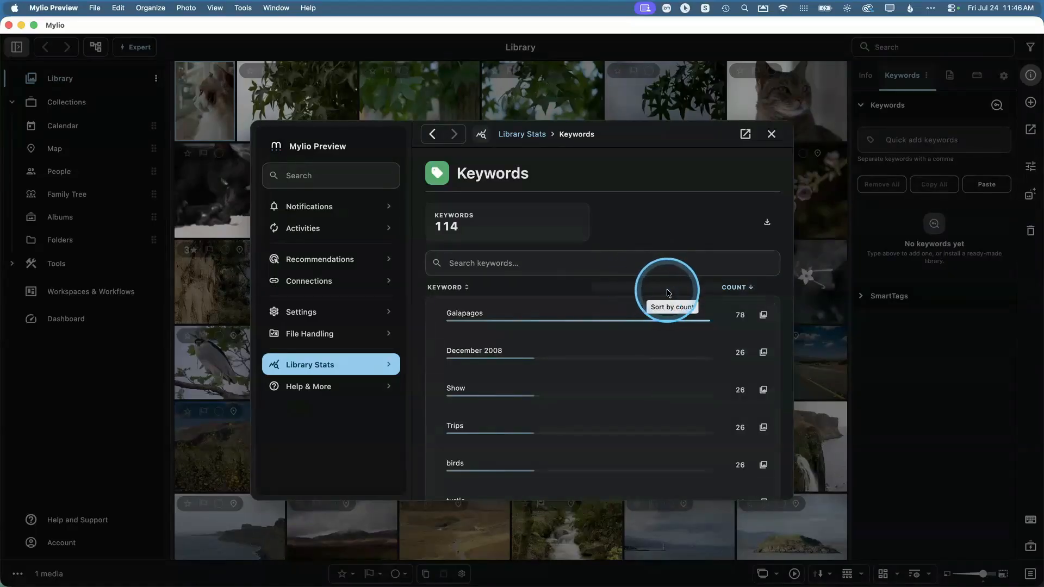
Detach the keyword statistics into their own window and tile it on the left half, with the library on the right half
click(746, 135)
drag(214, 275, 248, 170)
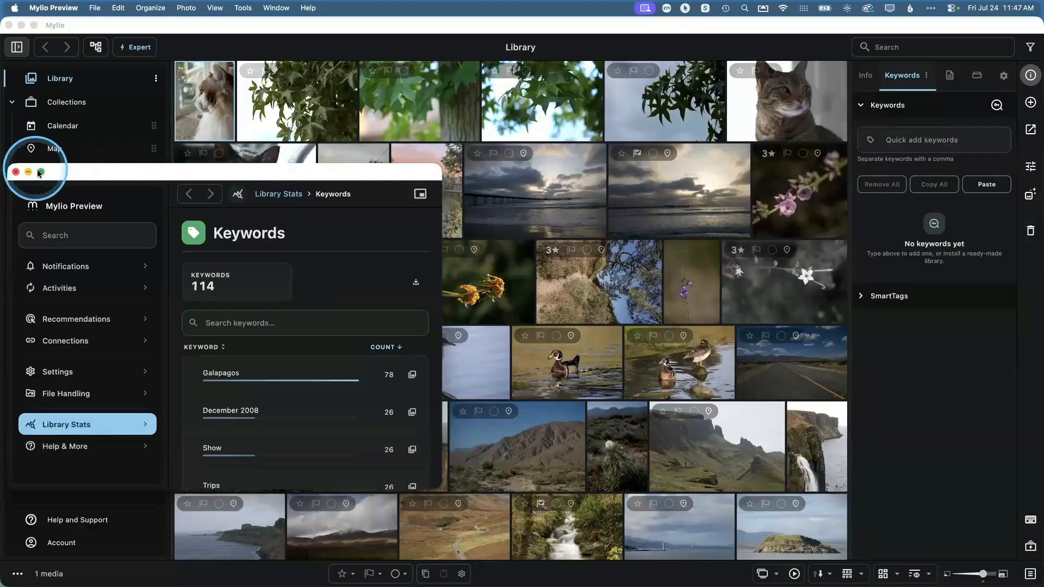
mouse_move(41, 171)
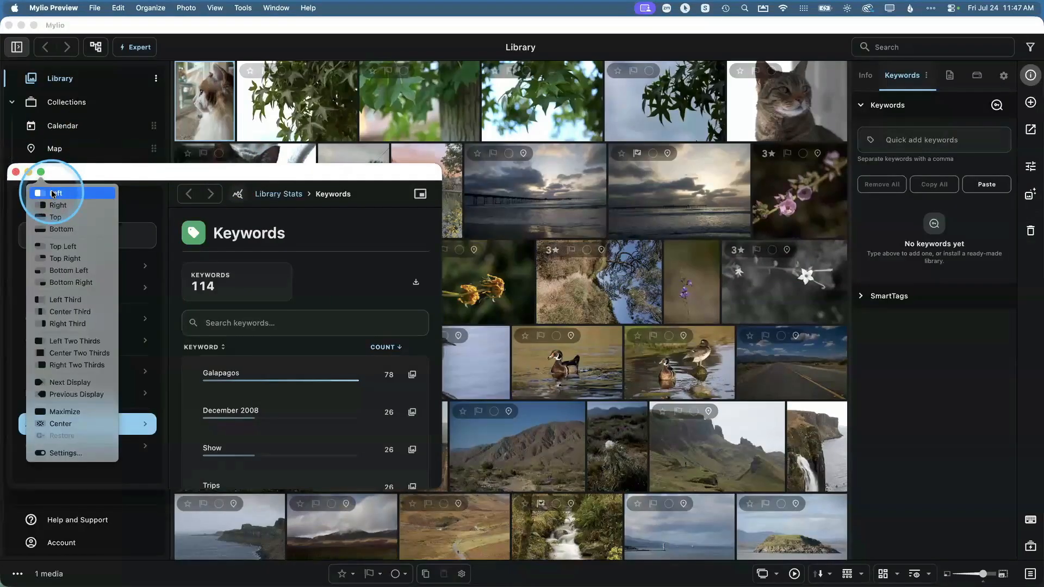
click(52, 193)
click(723, 111)
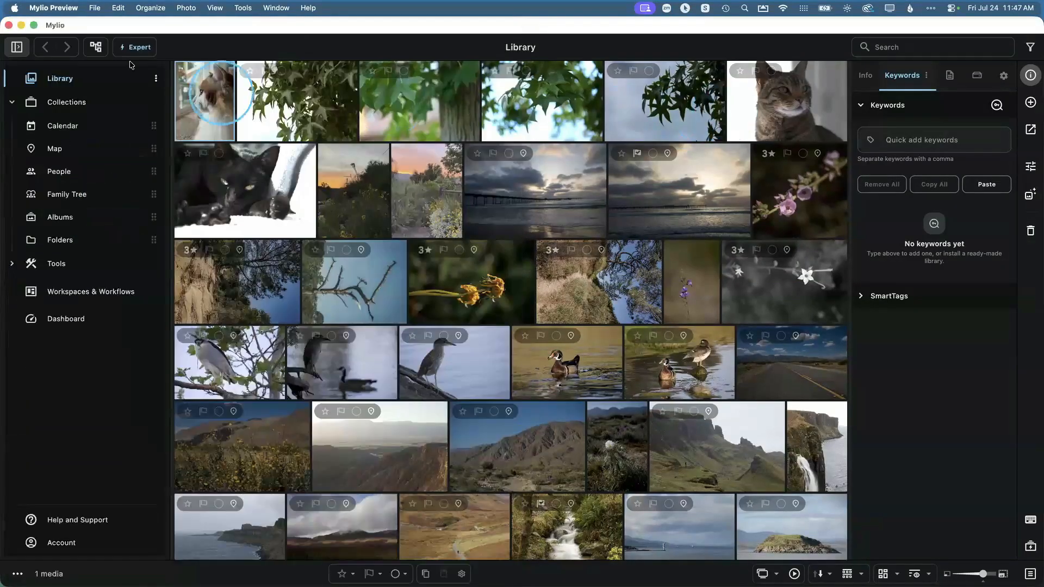
mouse_move(34, 26)
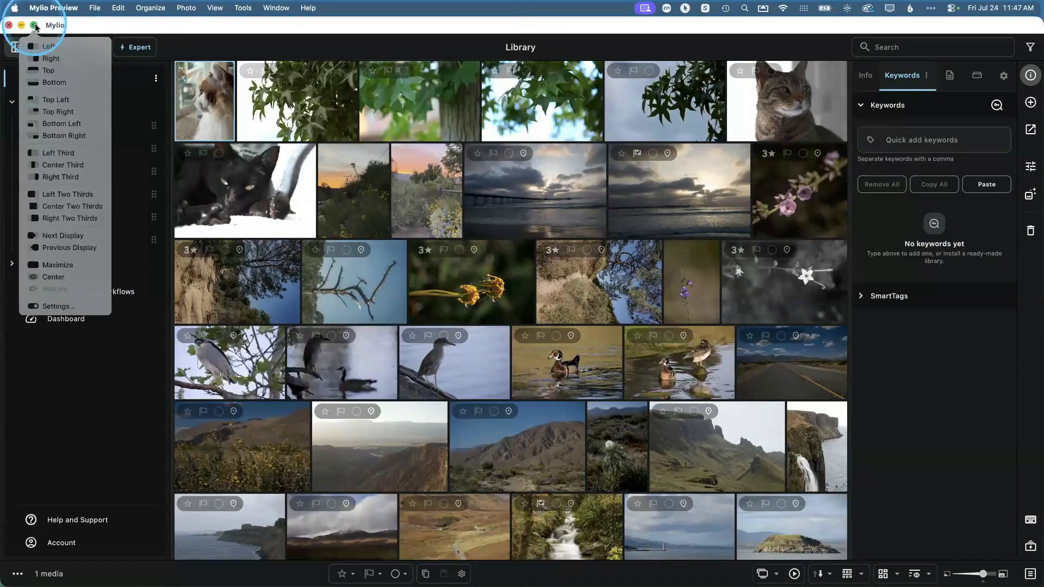
click(50, 58)
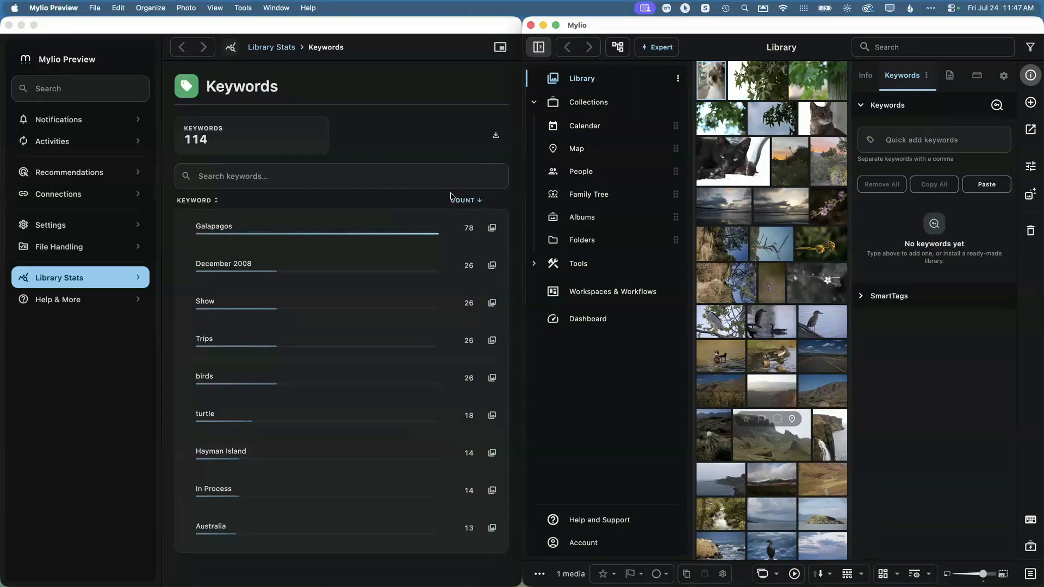
Find the In Process keyword in the statistics list and open its photos in the library
scroll(299, 273, down, 3)
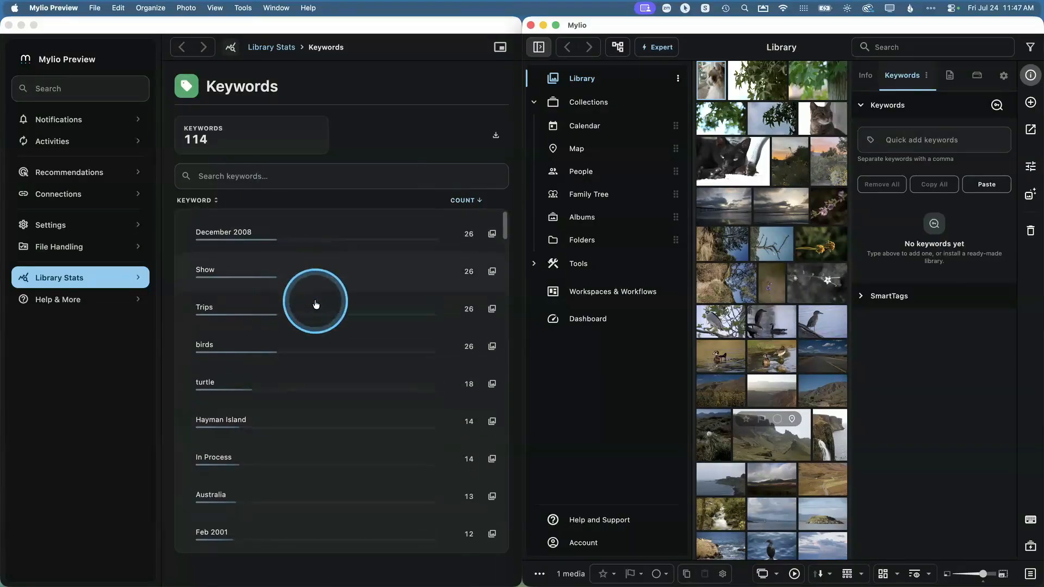
scroll(316, 304, down, 3)
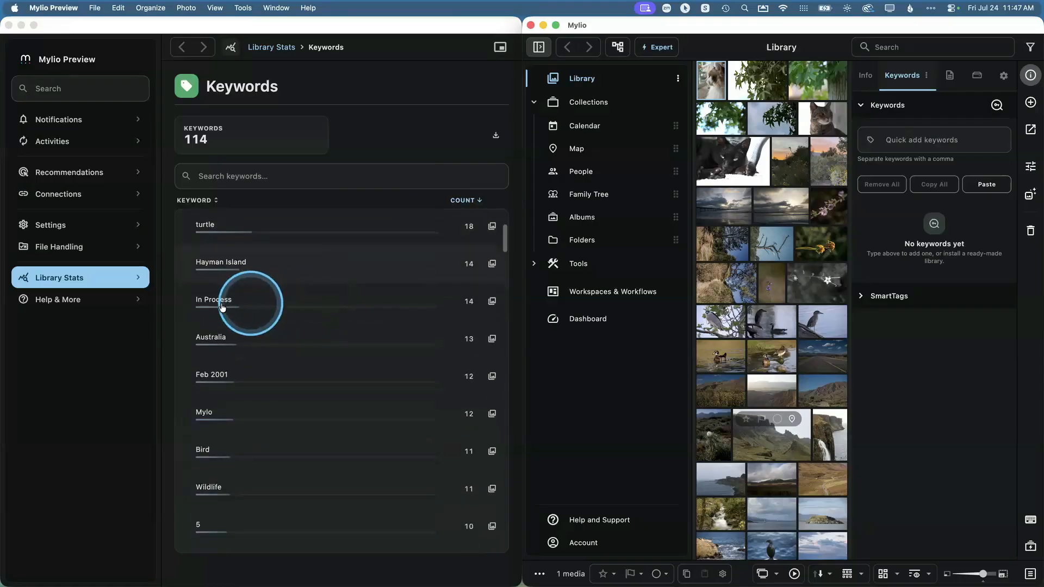
click(491, 303)
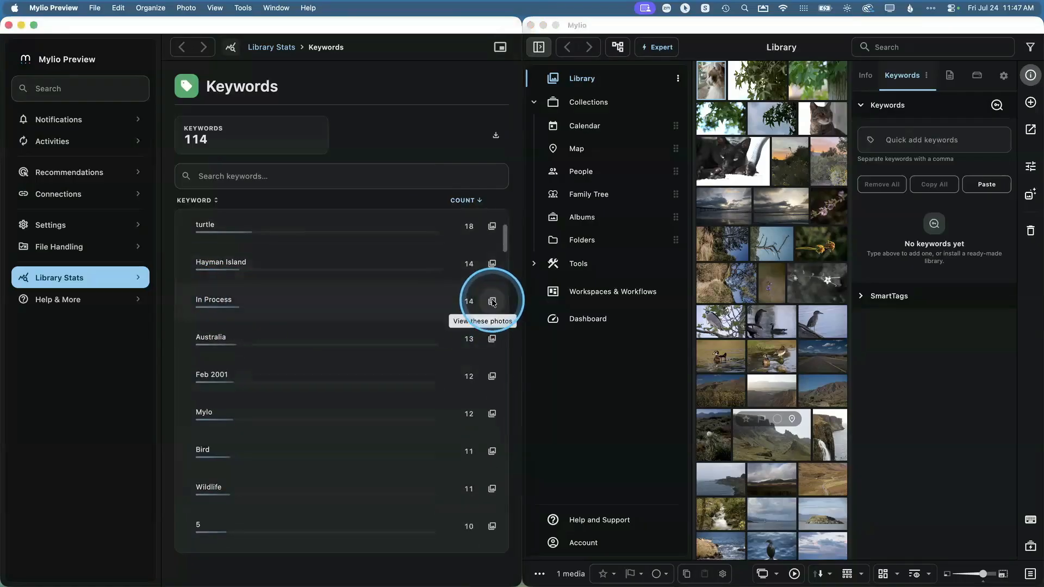
click(493, 302)
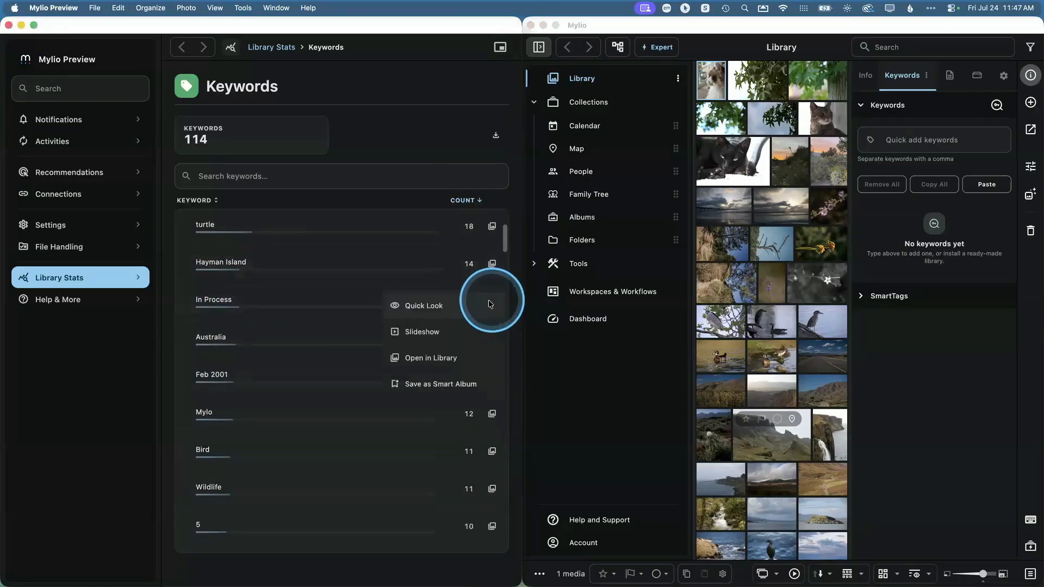
click(435, 358)
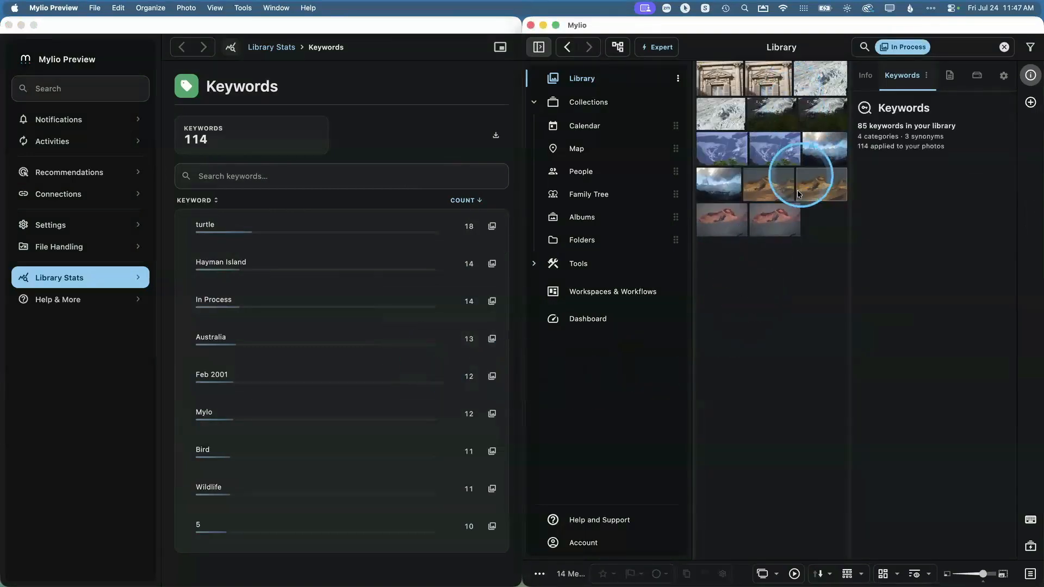
Select all photos tagged In Process and remove the keywords In Process, 6, Feb 2001, Mylo and Sunday from them
click(782, 223)
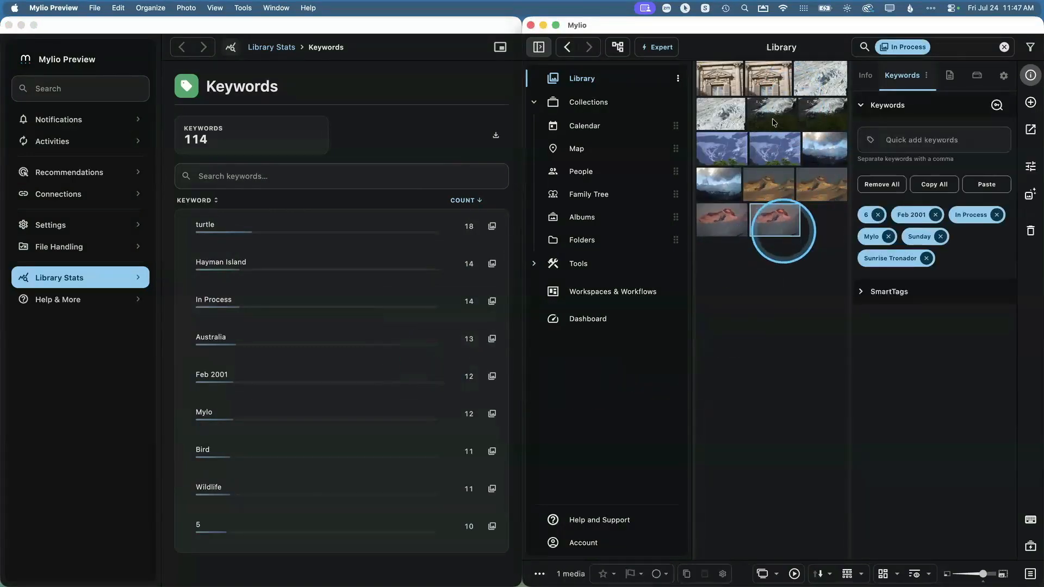
shift+click(716, 77)
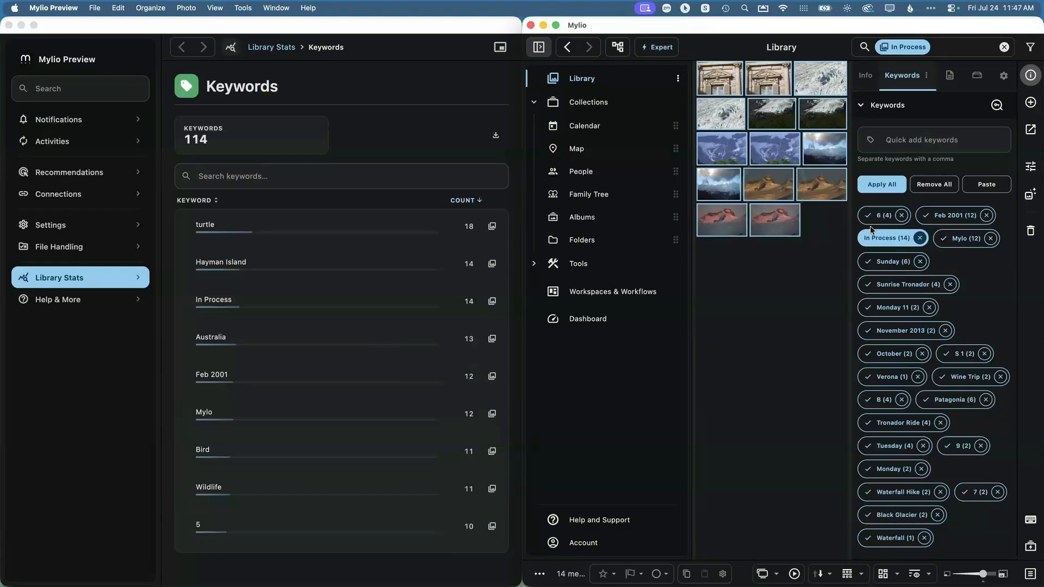
click(920, 239)
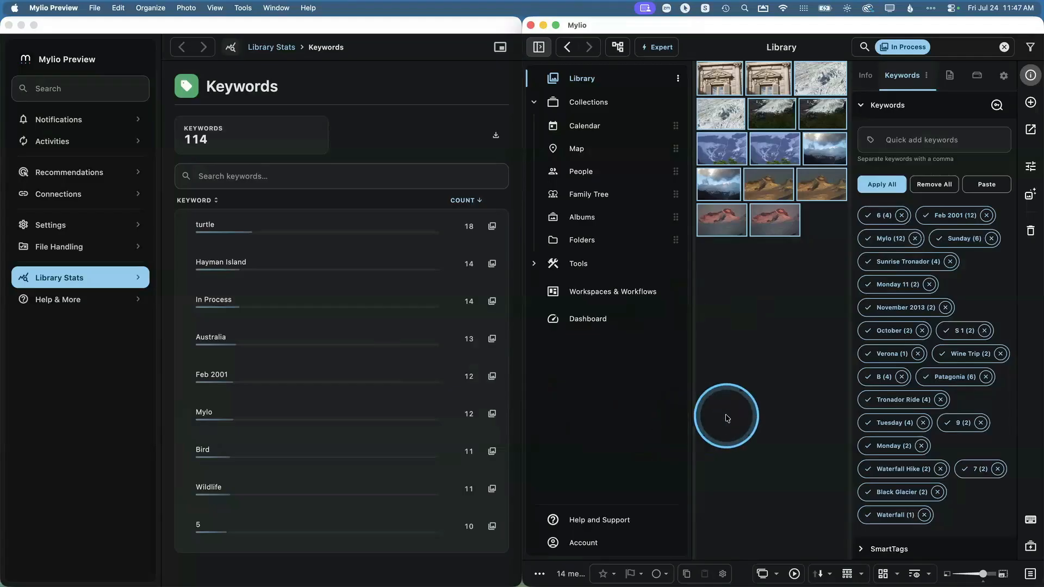
click(902, 216)
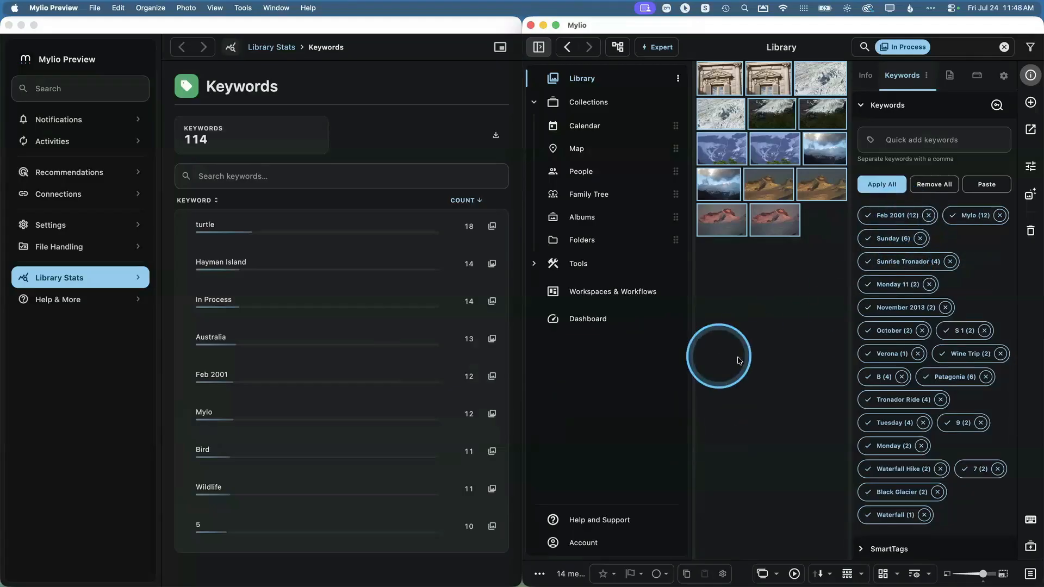
click(929, 216)
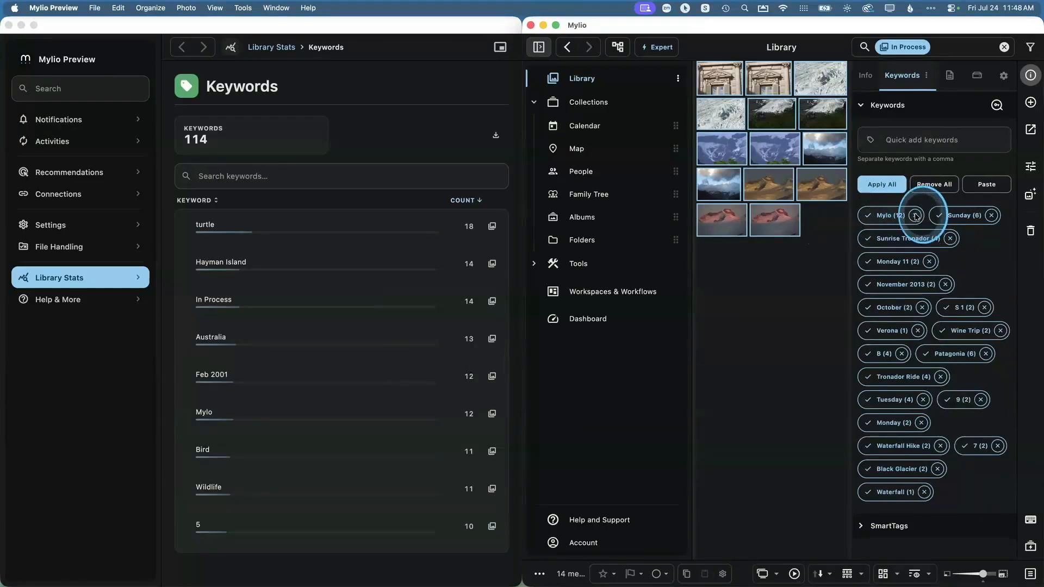
click(919, 216)
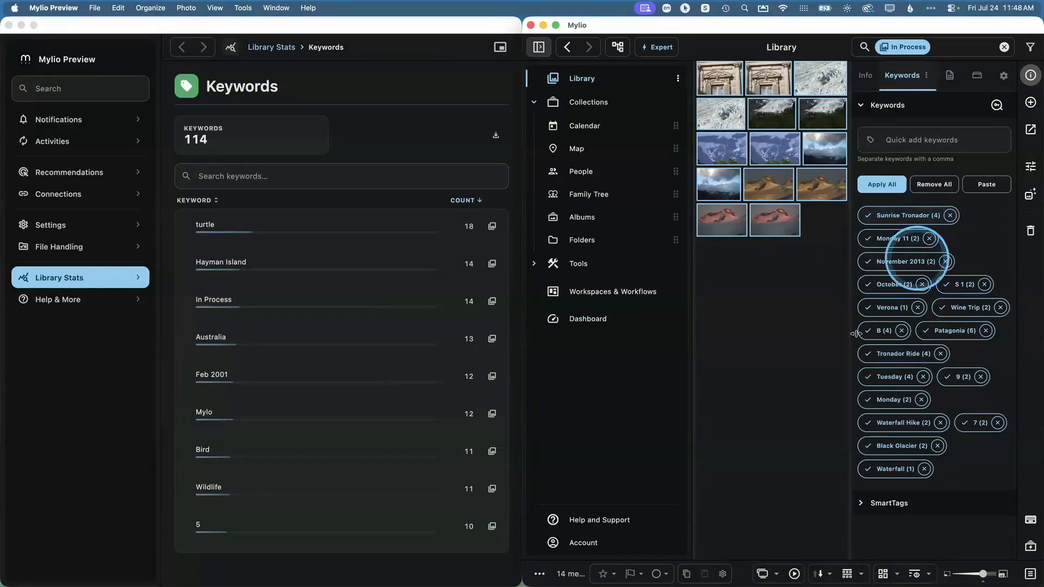
Remove the keywords Monday 11, November 2013, October, S 1 and B from the selected photos
click(929, 238)
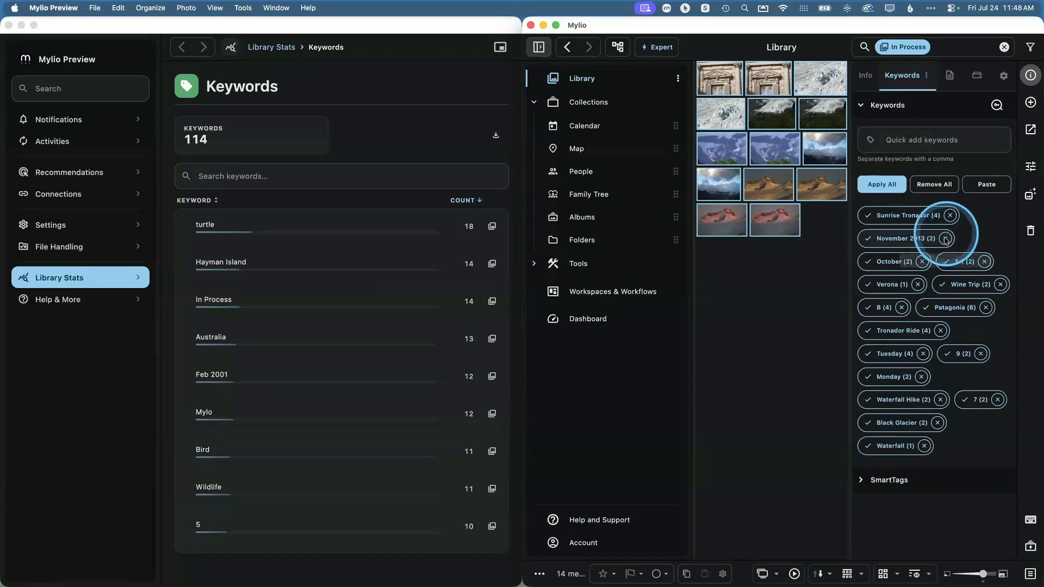
click(947, 241)
click(923, 241)
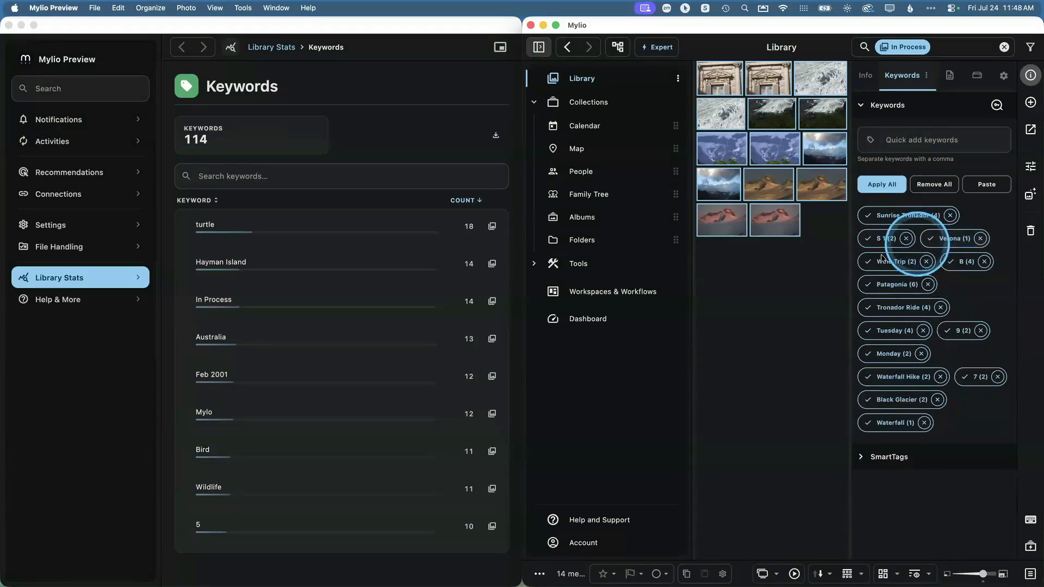
click(906, 239)
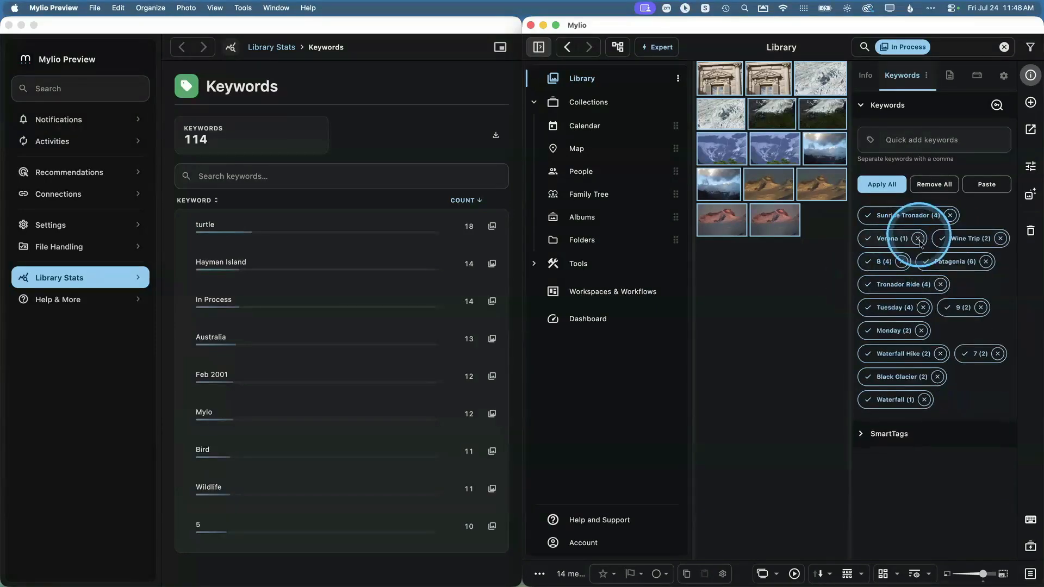
click(901, 262)
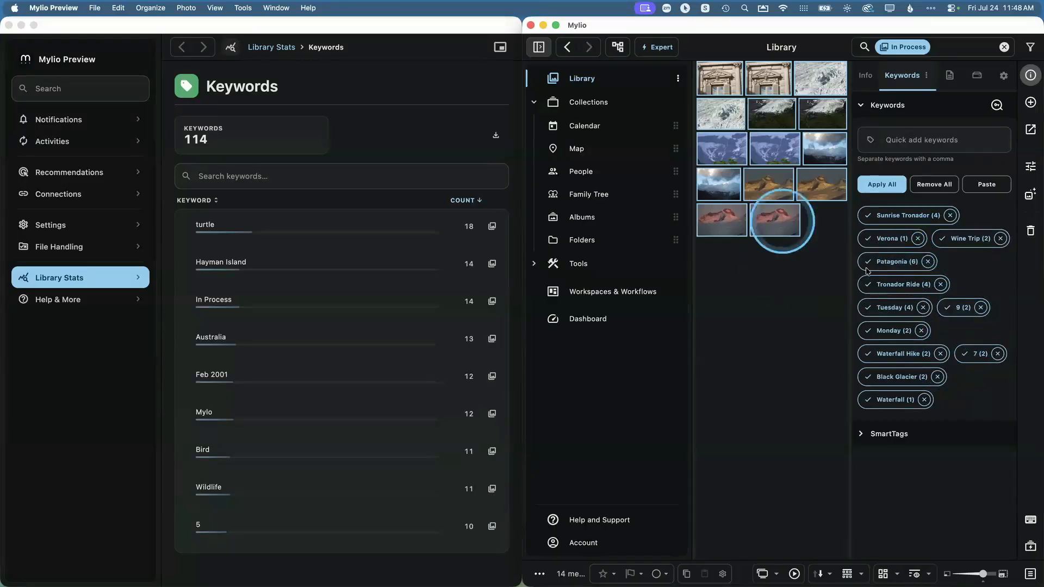
Remove the keywords 9, Tuesday, Monday and 7 from the selected photos and clear the selection
click(980, 308)
click(924, 308)
click(923, 309)
click(997, 308)
click(765, 342)
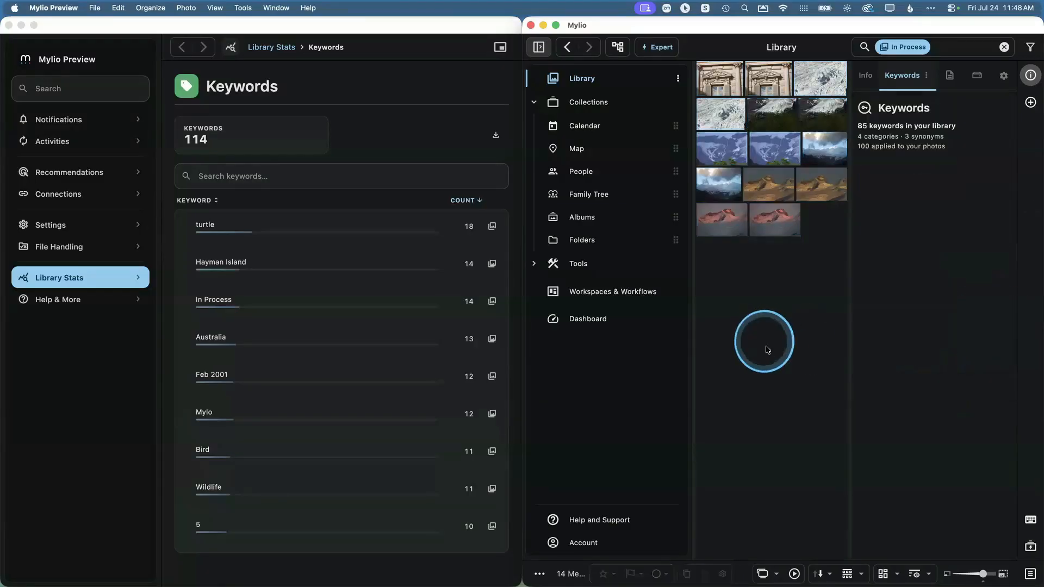
Bring up the photo-viewing options for keyword 5 in the statistics list and clear the In Process search from the library
scroll(392, 334, down, 5)
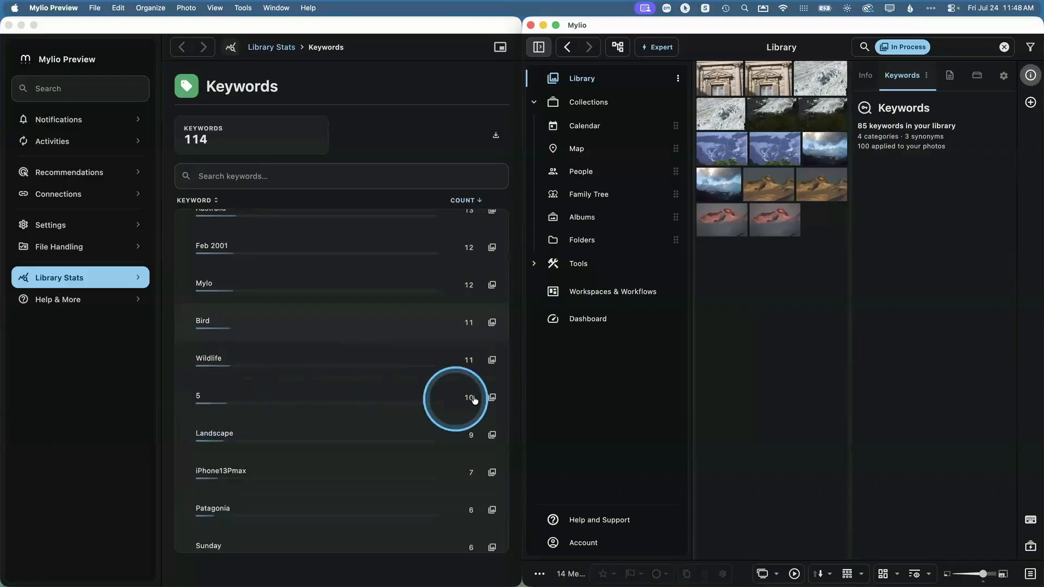
click(492, 399)
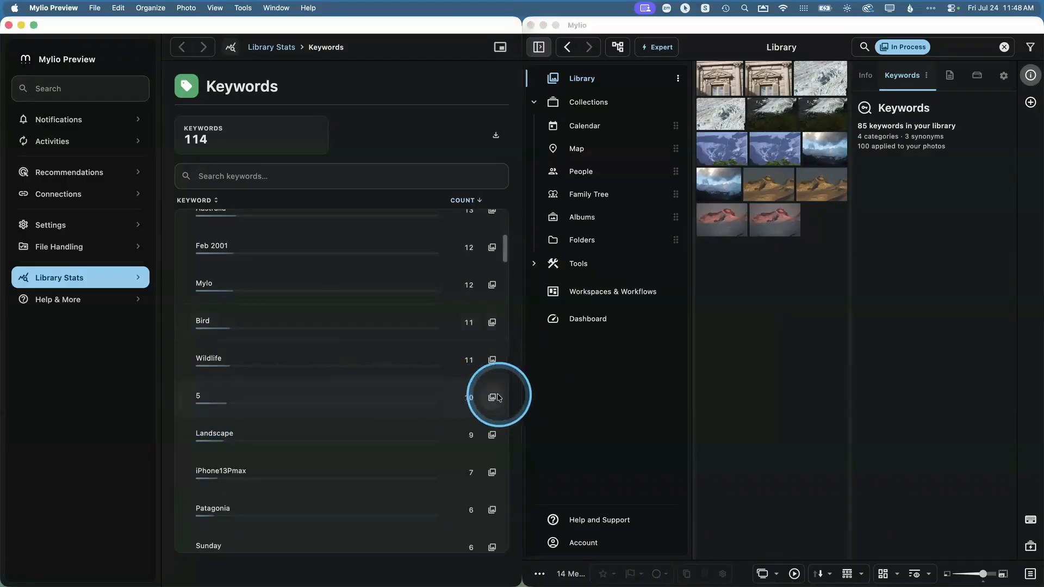
click(492, 399)
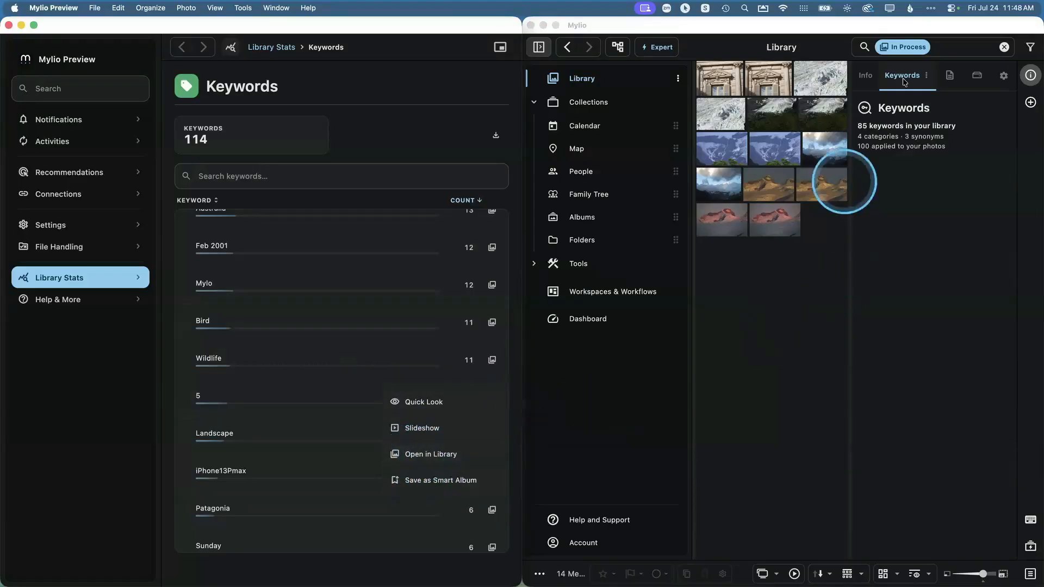
click(959, 48)
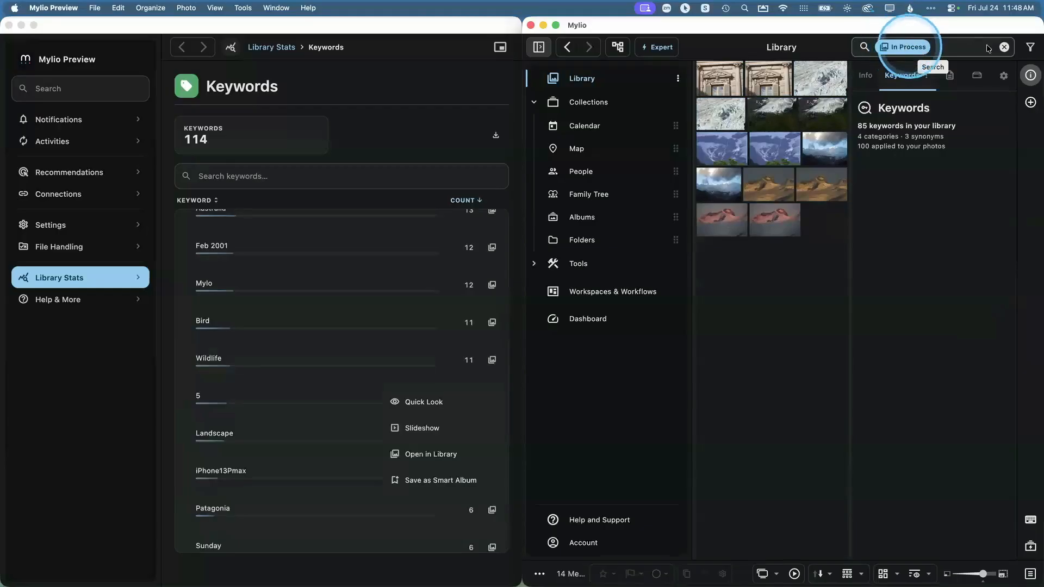
click(1004, 47)
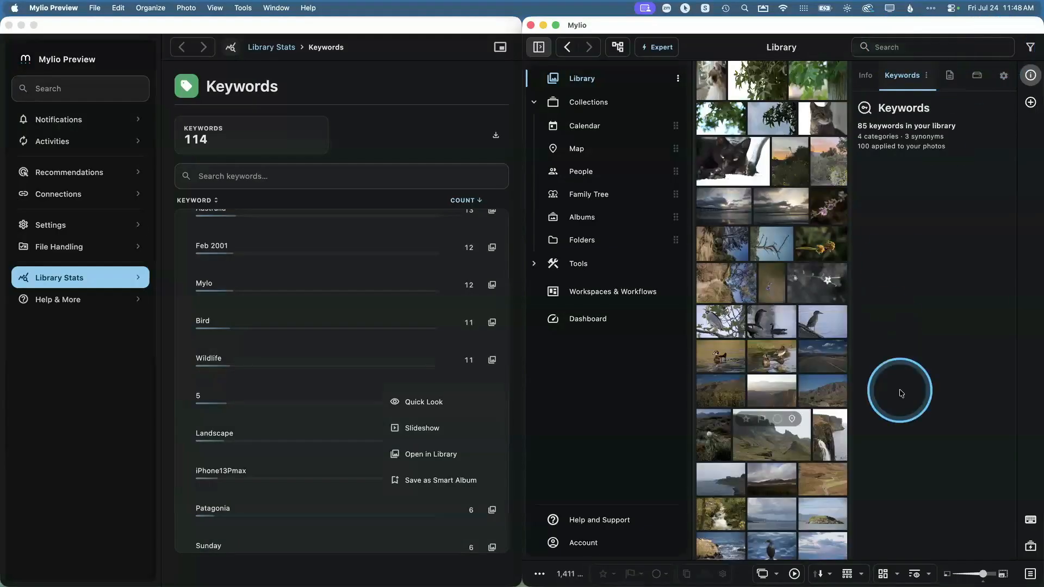
Collapse the library's navigation sidebar, keeping the photo info visible, and open keyword 5's photos in the library
click(539, 48)
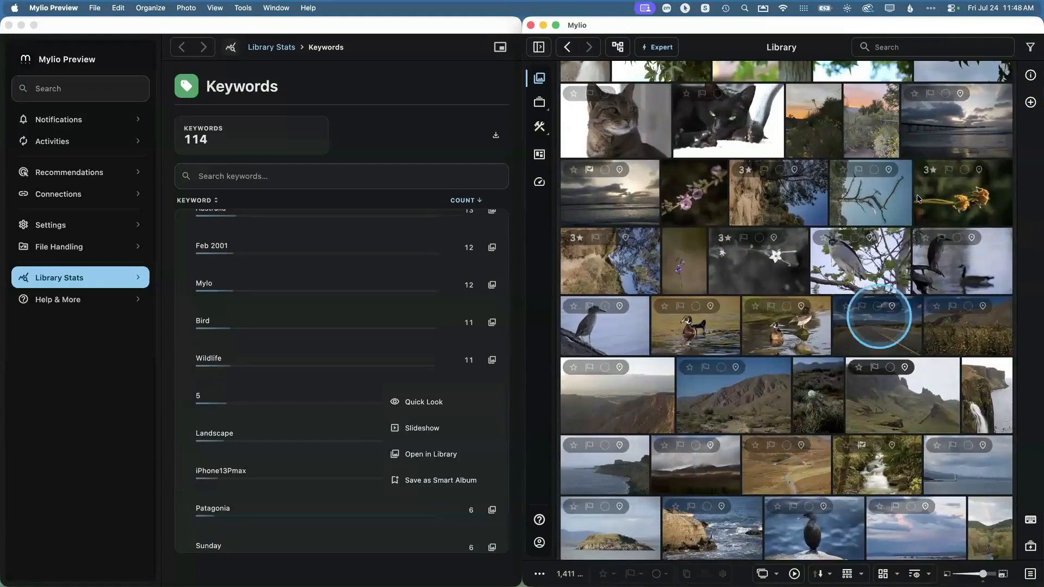
click(1030, 74)
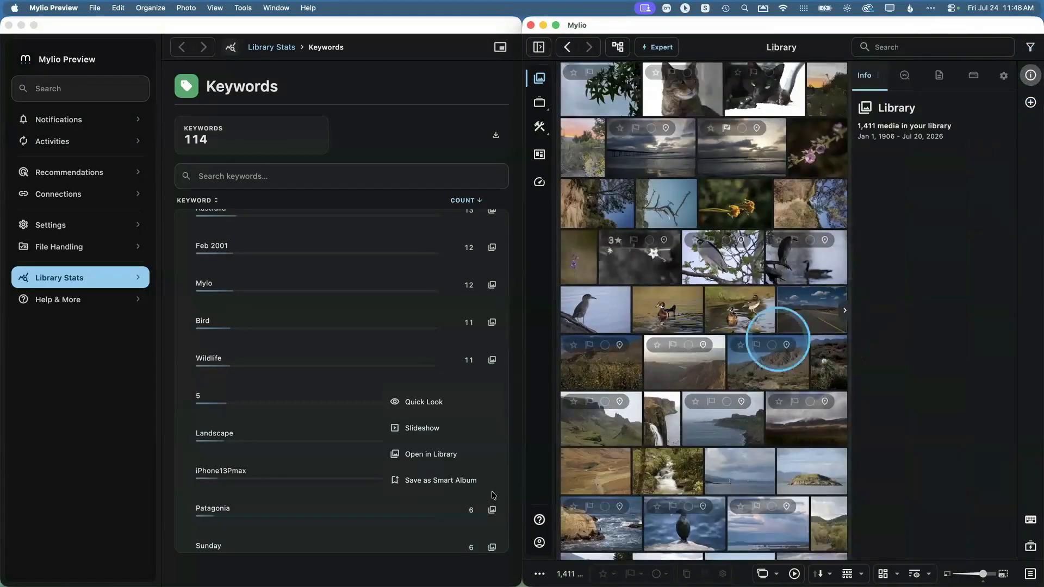
click(413, 454)
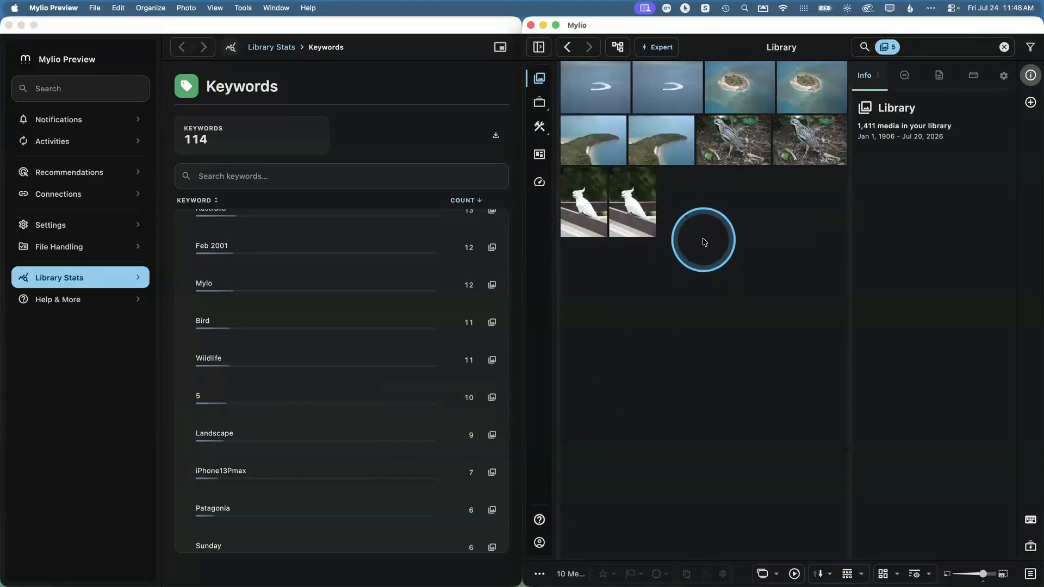
Select all photos tagged 5, remove the keywords 5 and December 2008 from them, and clear the selection
key(super+a)
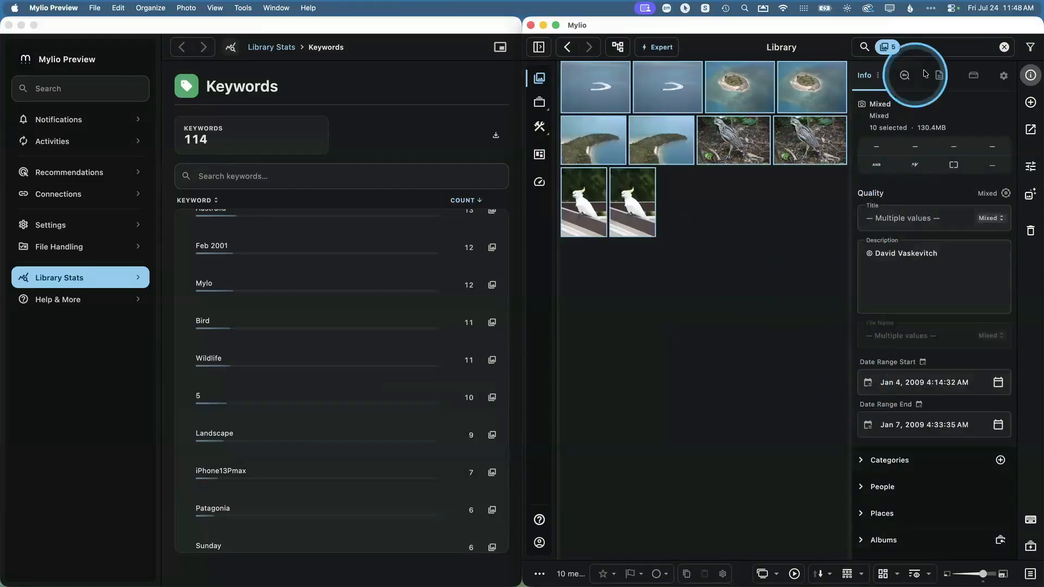
click(904, 76)
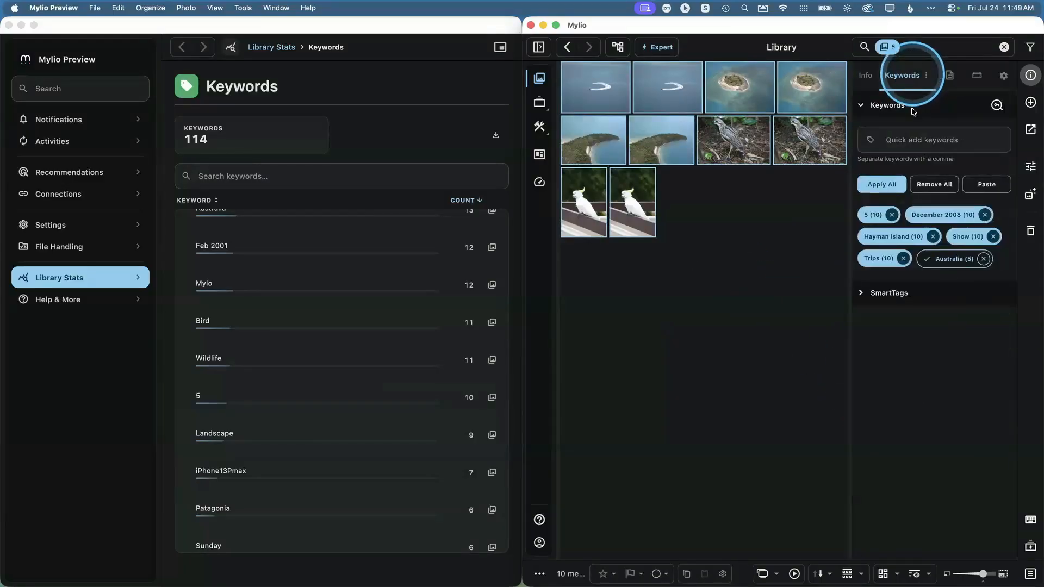
click(892, 215)
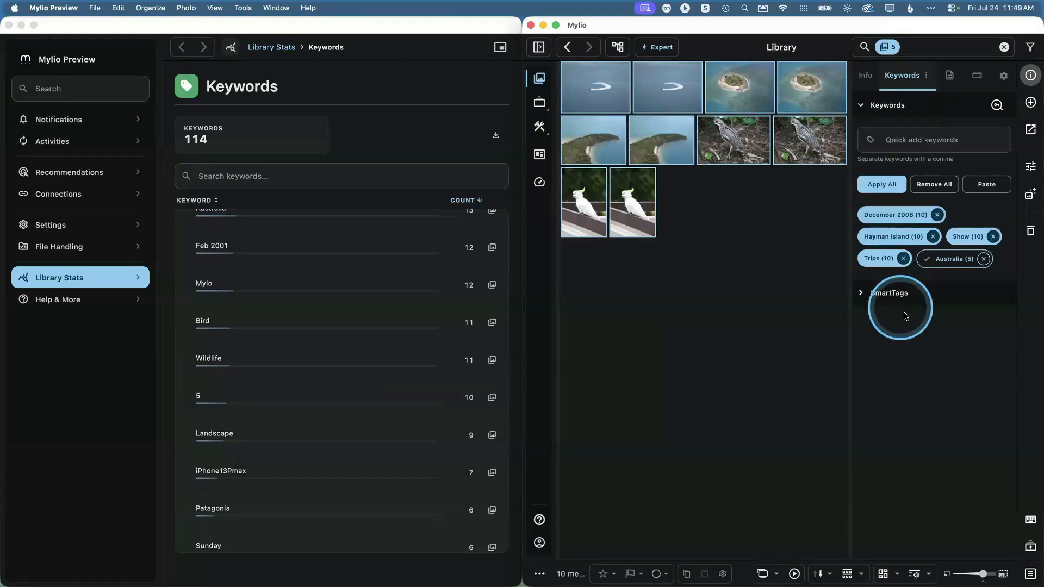
click(936, 215)
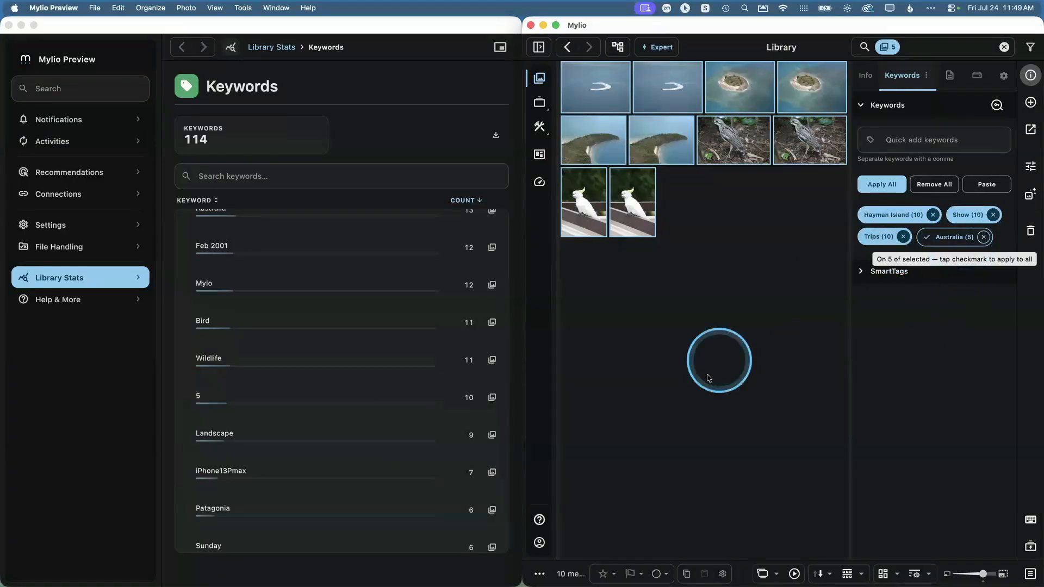
click(755, 432)
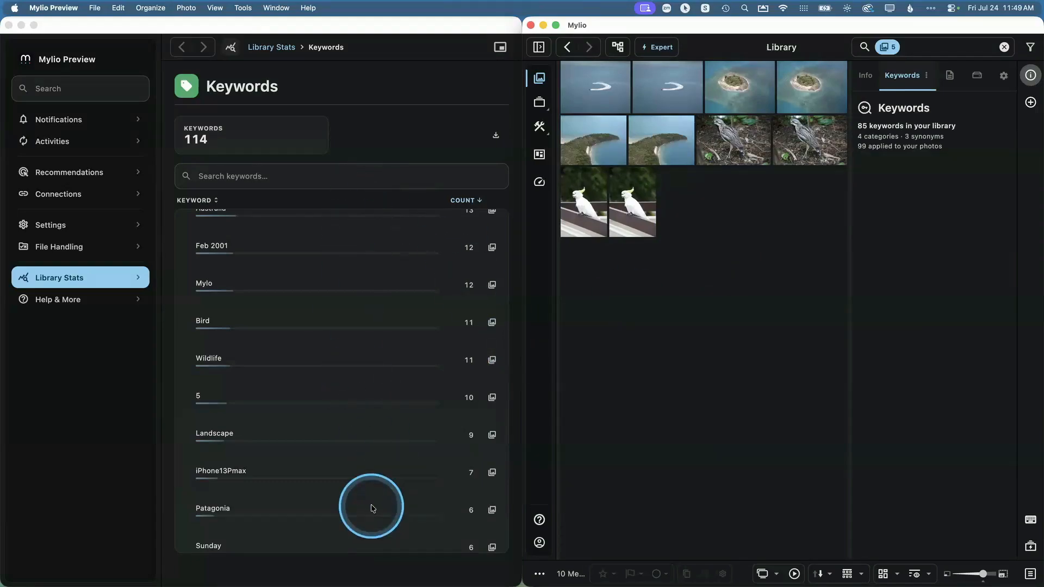
Sort the keyword statistics alphabetically by keyword, and return to sorting by descending count
scroll(327, 304, down, 2)
scroll(328, 304, up, 8)
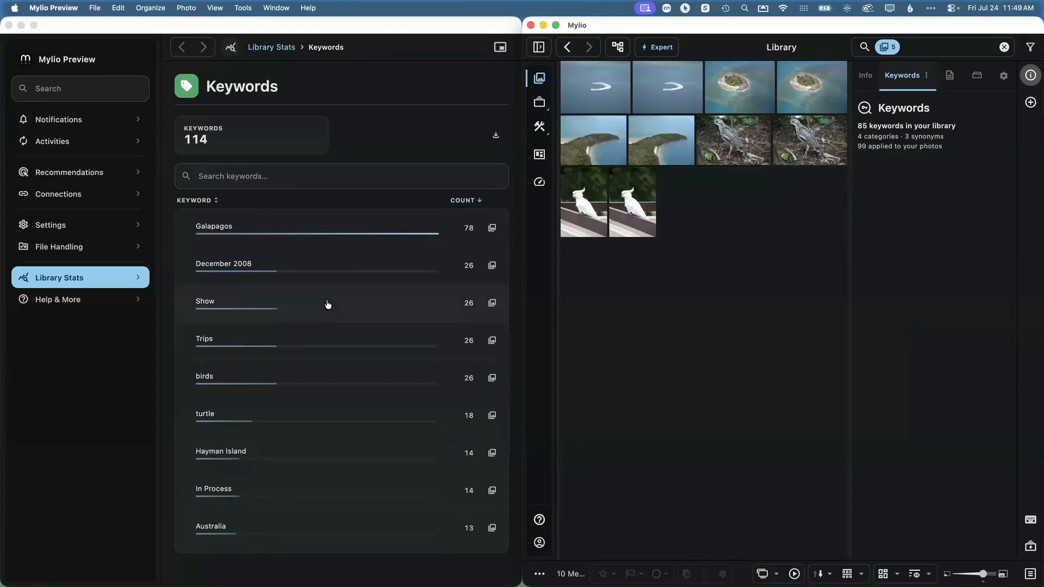
click(212, 203)
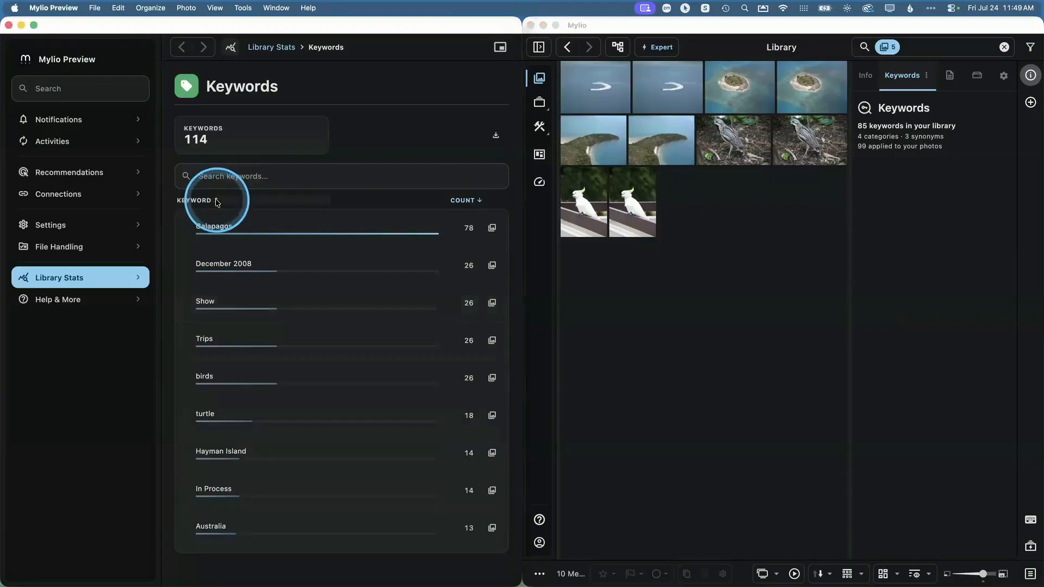
click(218, 202)
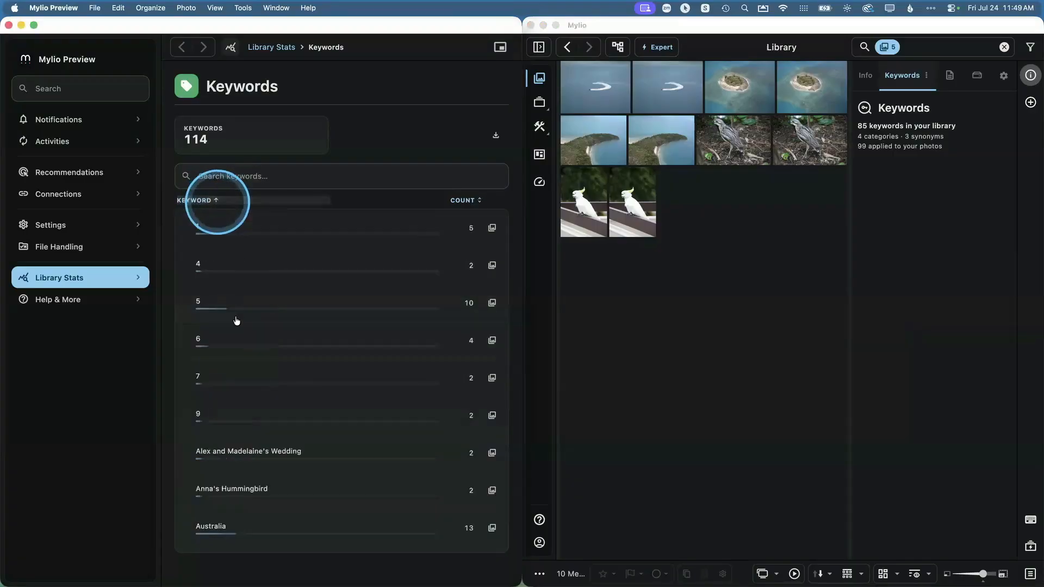
click(478, 202)
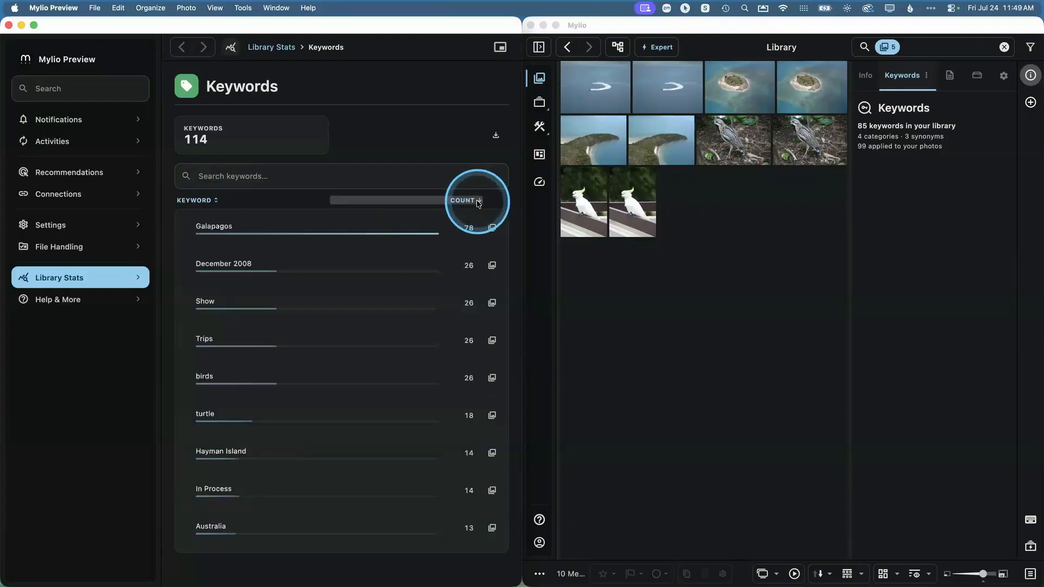
Find the single-use keyword Manta Ray in the statistics list, open its photos in the library, and clear the combined search
scroll(471, 325, down, 2)
scroll(471, 325, down, 20)
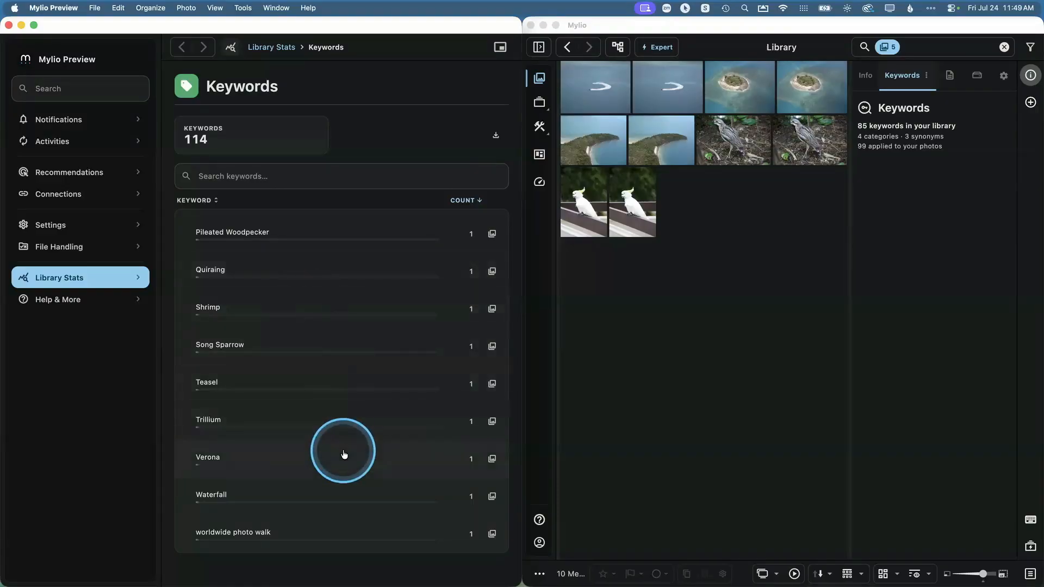
scroll(344, 451, up, 3)
scroll(344, 454, up, 1)
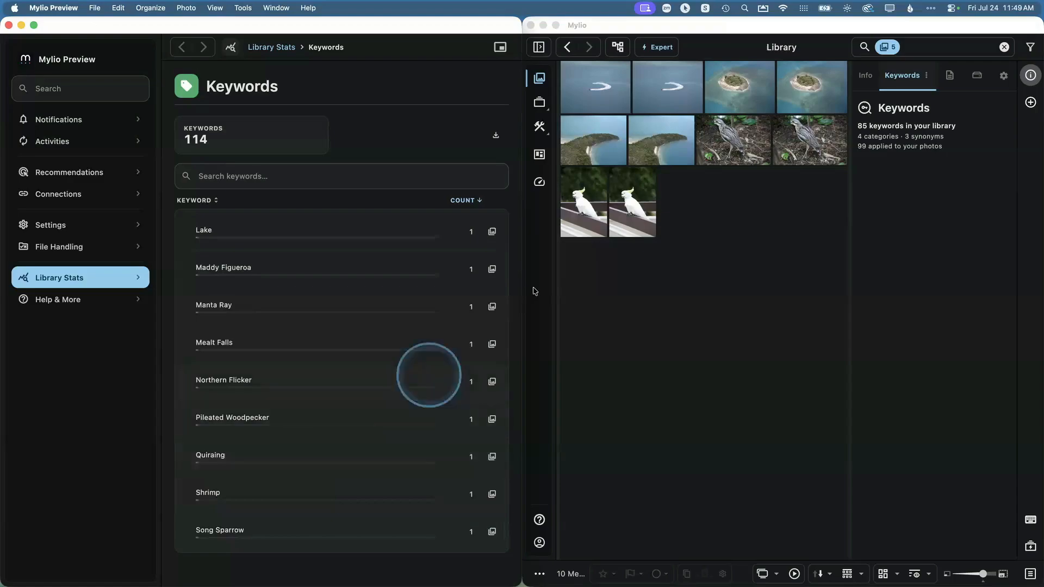
click(492, 308)
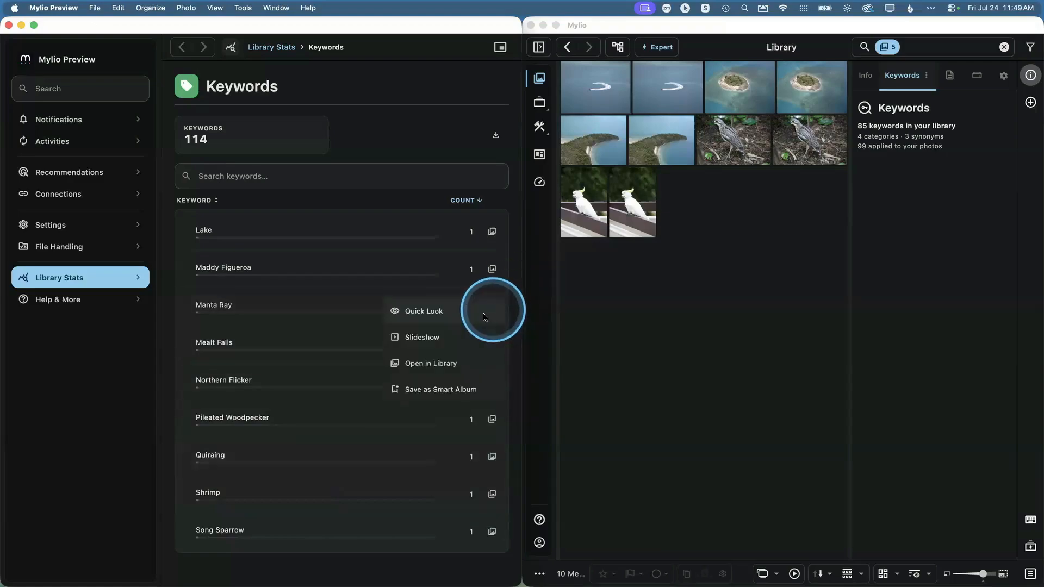
click(431, 363)
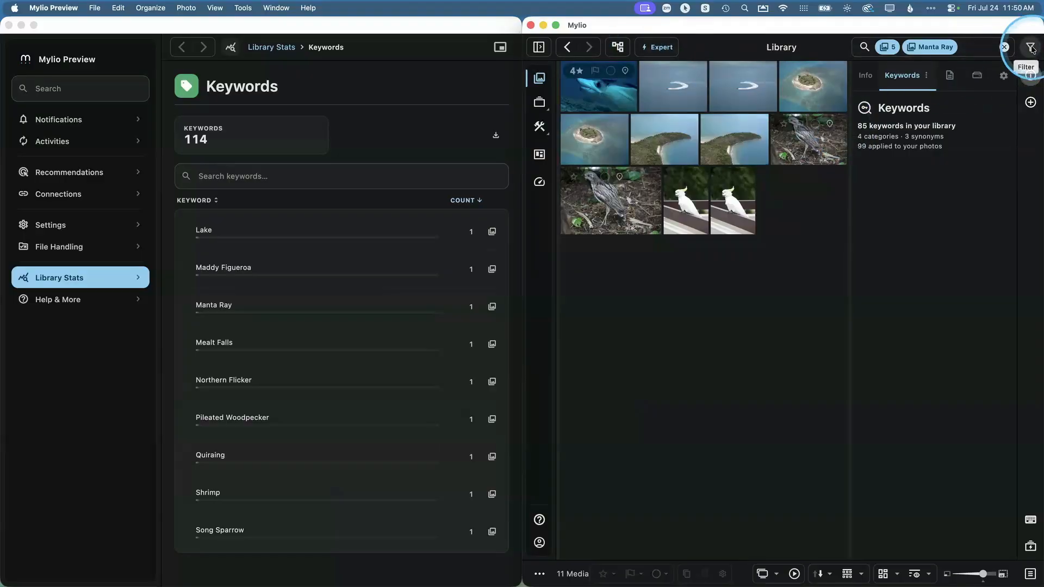
click(1003, 48)
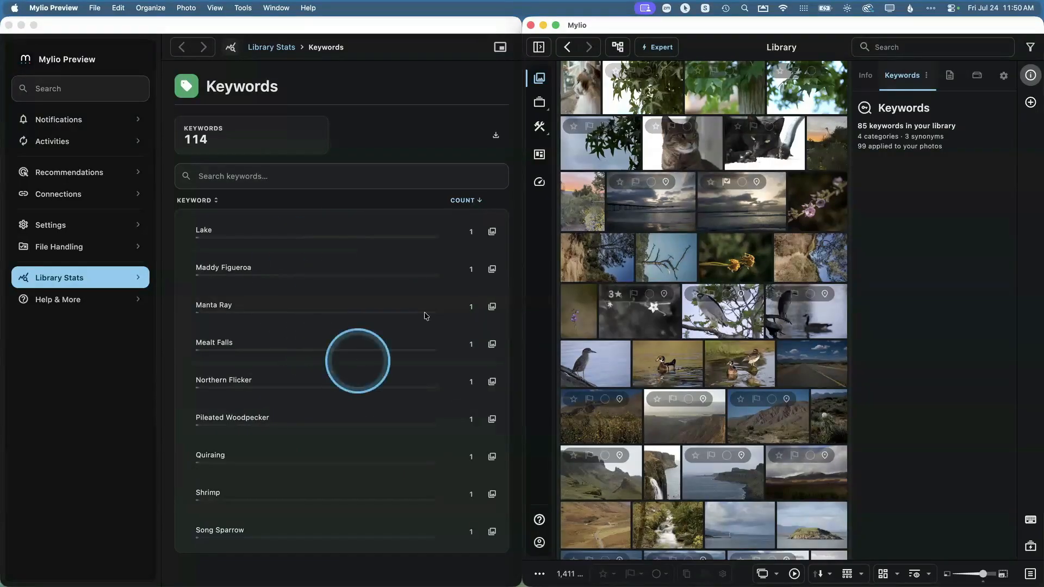
Close the detached keyword statistics window and widen the library window across the full screen width
click(8, 25)
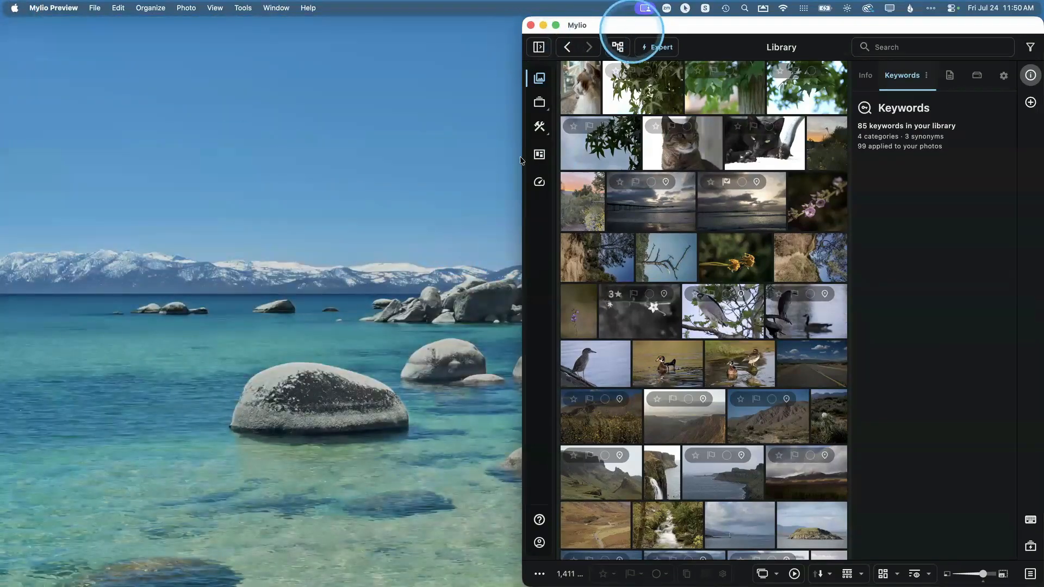
drag(518, 233, 5, 258)
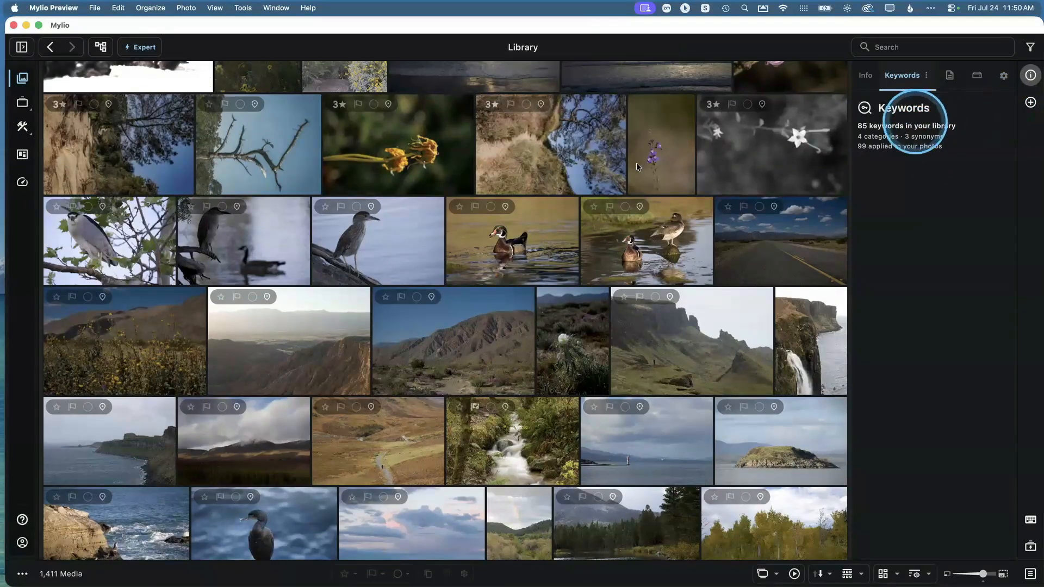
Select the second photo in the library, showing backlit leaves, open the dialog for adding keywords to it, and close the dialog
scroll(234, 183, up, 4)
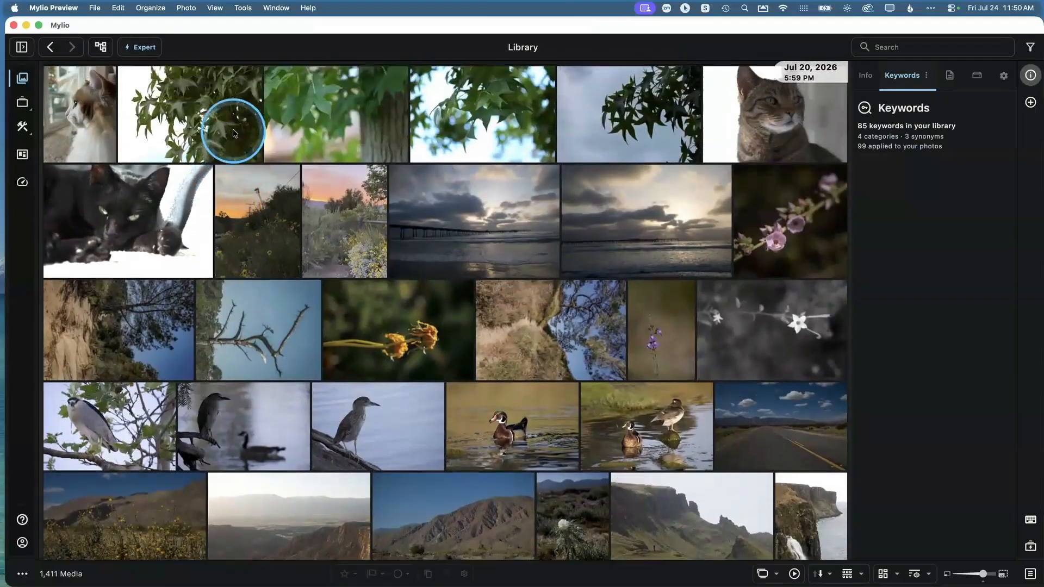
click(242, 130)
click(997, 106)
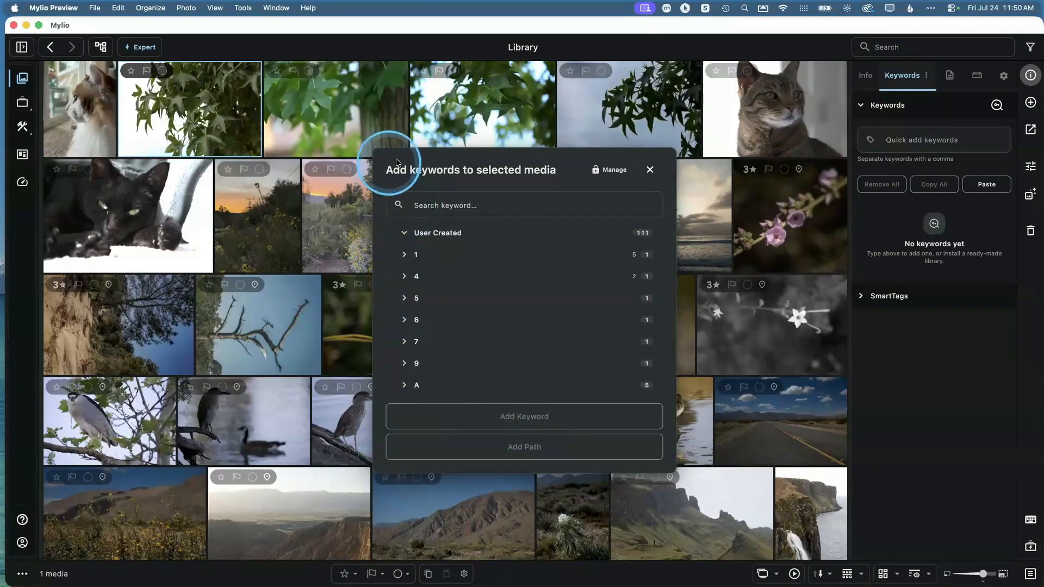
click(650, 170)
Select the eight photos from the green cliff landscape through the small island to view their combined keywords, and activate quick keyword entry
scroll(673, 282, down, 2)
scroll(673, 282, down, 6)
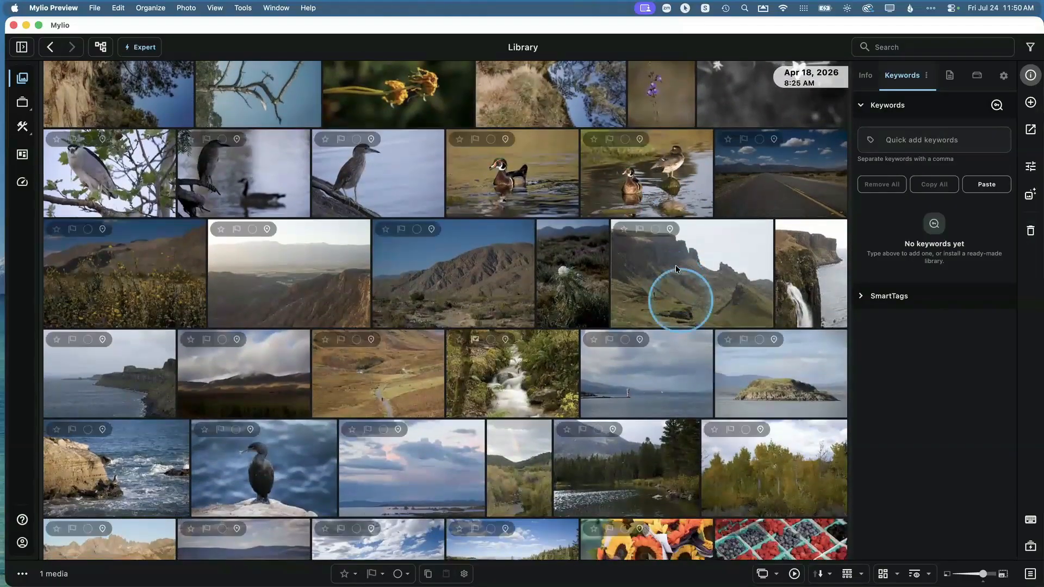
click(675, 265)
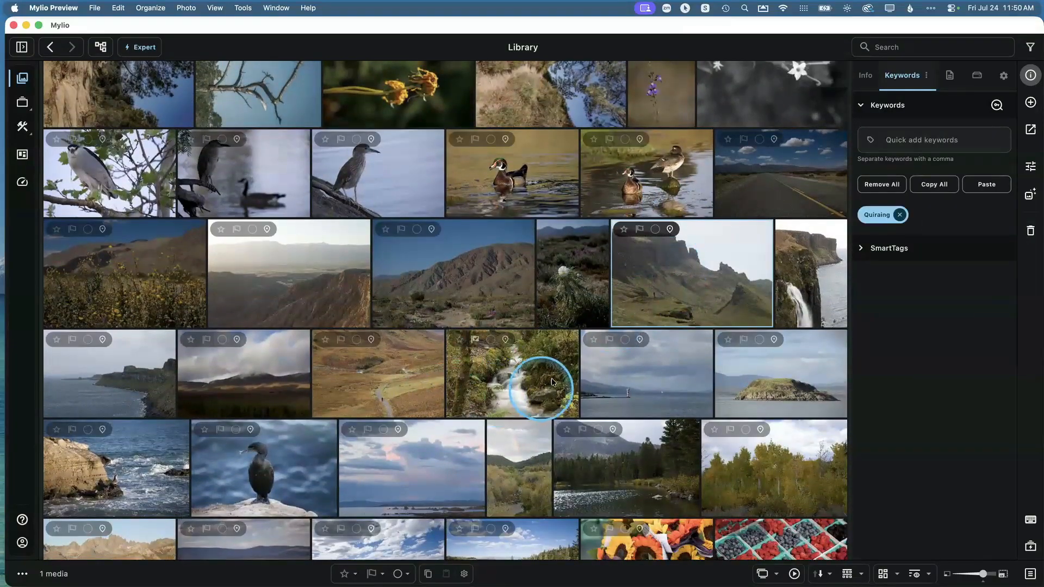
shift+click(772, 387)
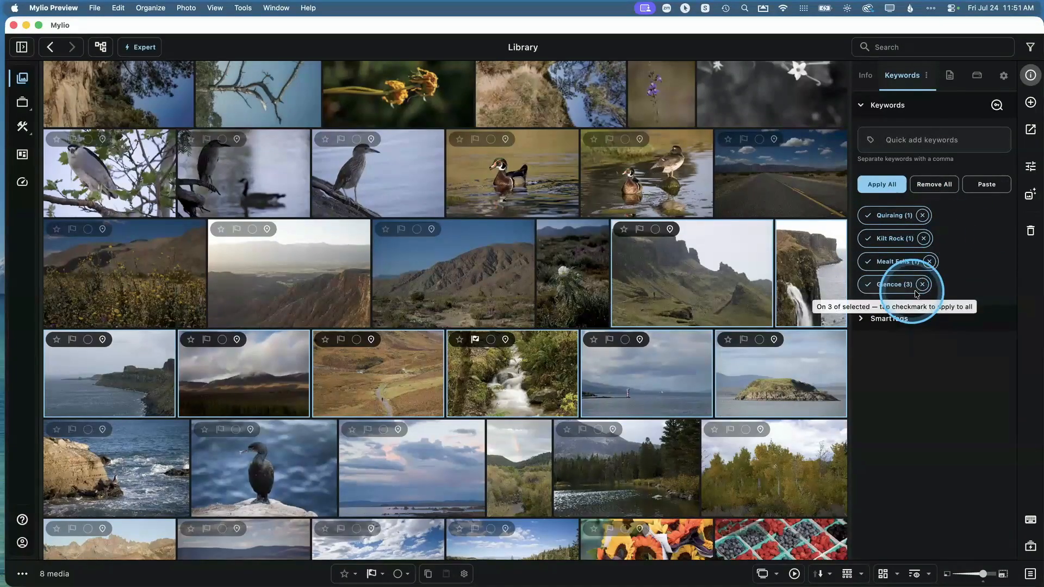
click(917, 140)
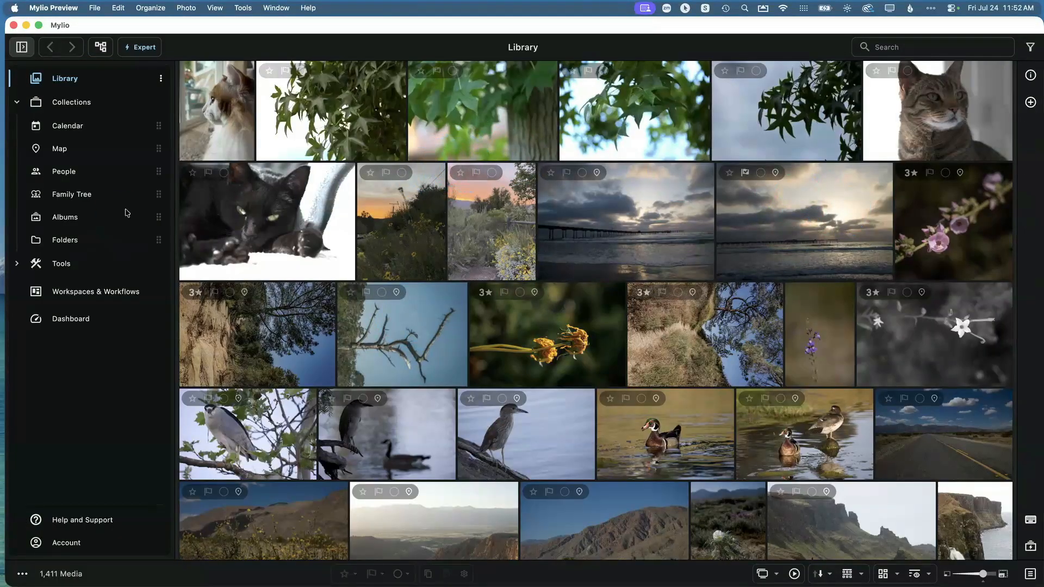
Open the global keyword manager by way of the keyword details of the first photo in the library
click(1031, 75)
click(906, 77)
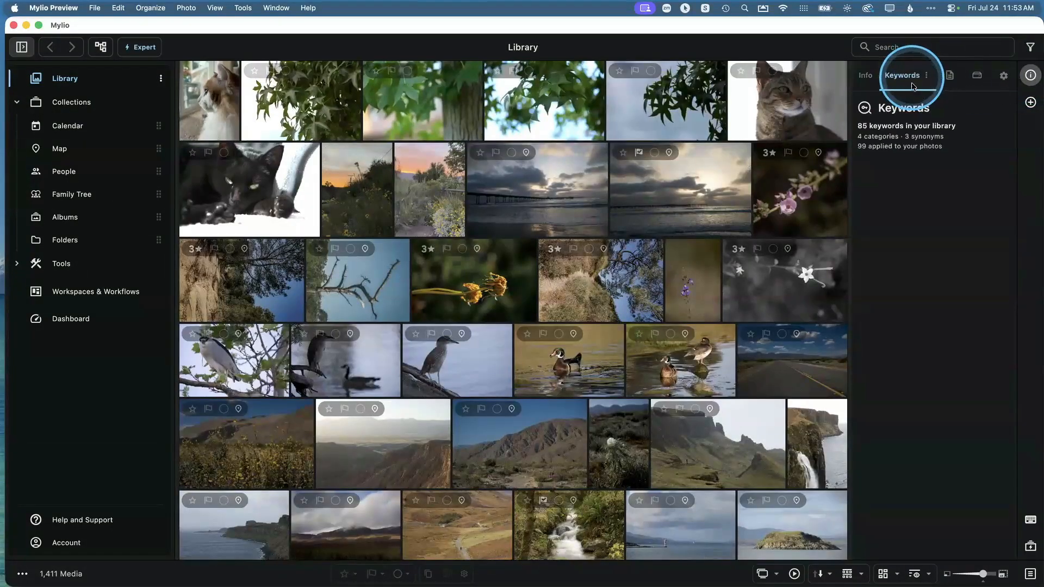
click(212, 97)
click(997, 104)
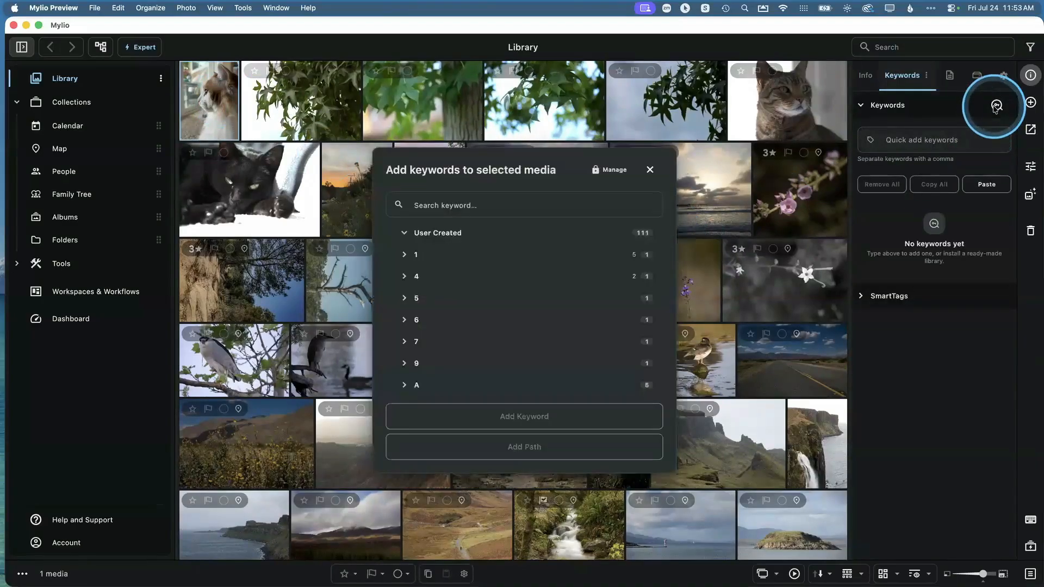
click(614, 170)
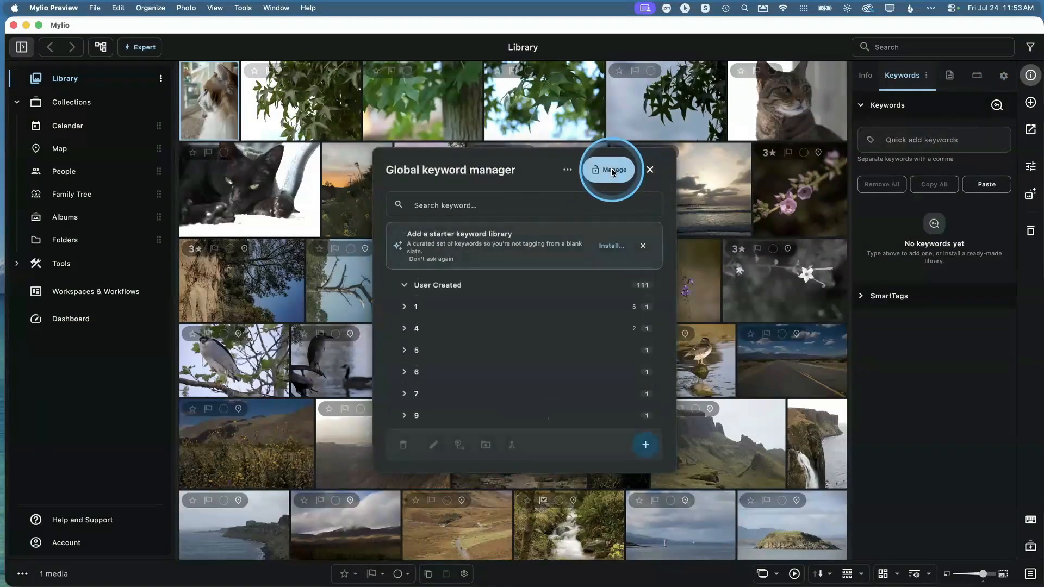
Scan the library for keywords, accept the scan result, and look through the updated keyword list
click(566, 171)
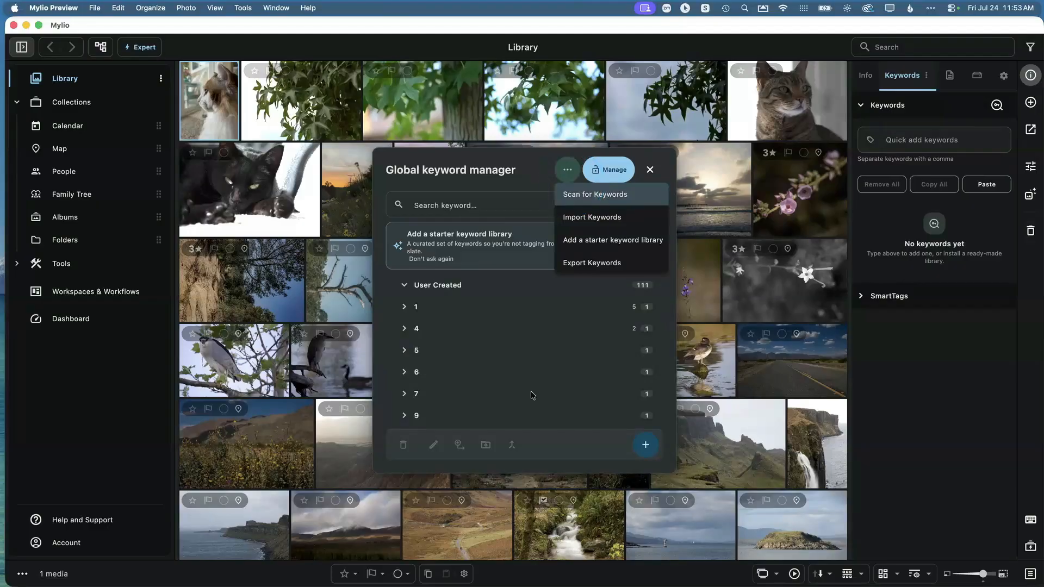
click(590, 200)
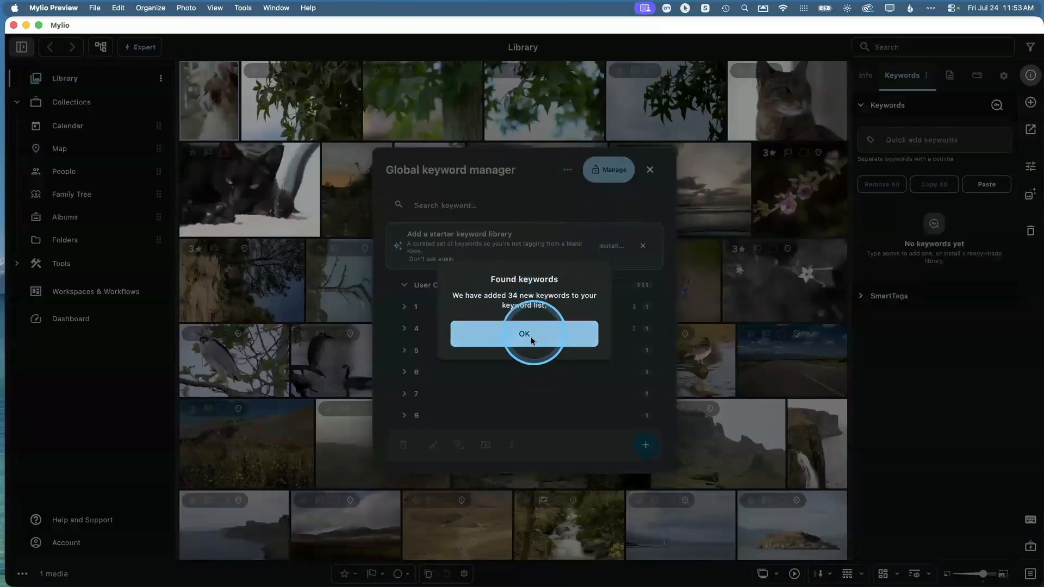
click(524, 337)
scroll(495, 381, down, 5)
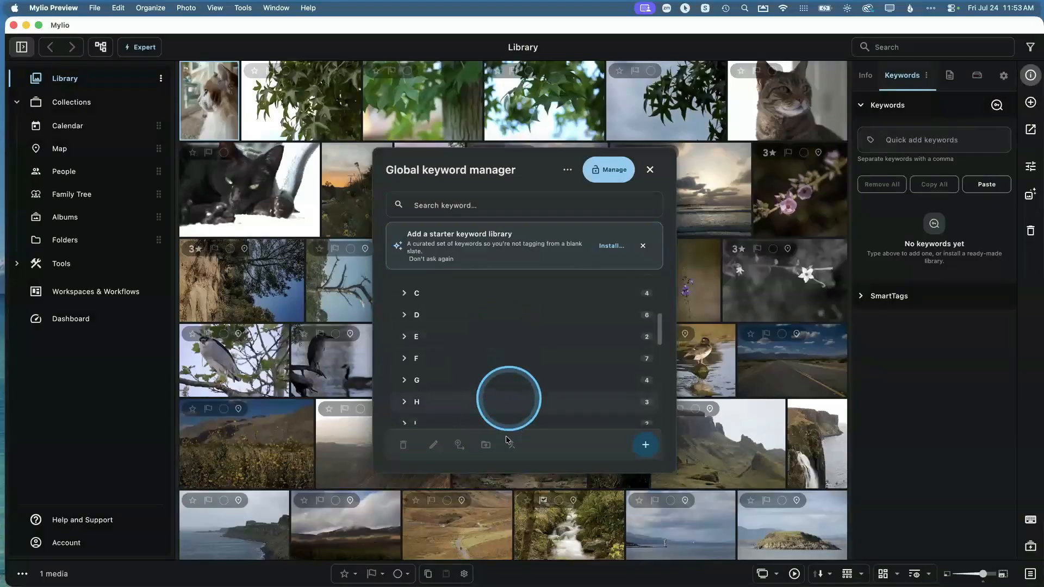
View the global keyword manager's import, starter library and export options, and dismiss them
click(566, 171)
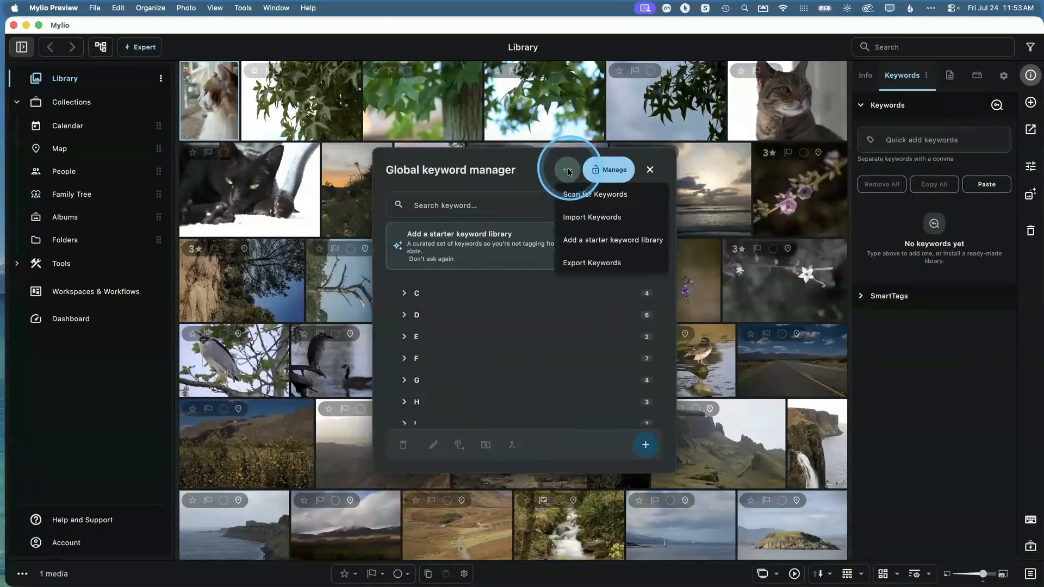
click(593, 219)
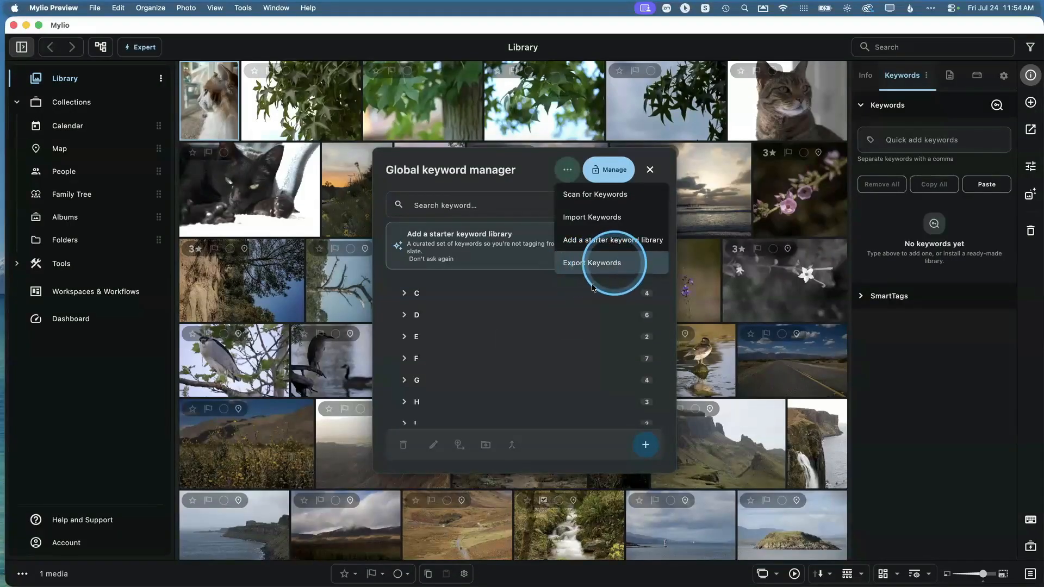
click(585, 333)
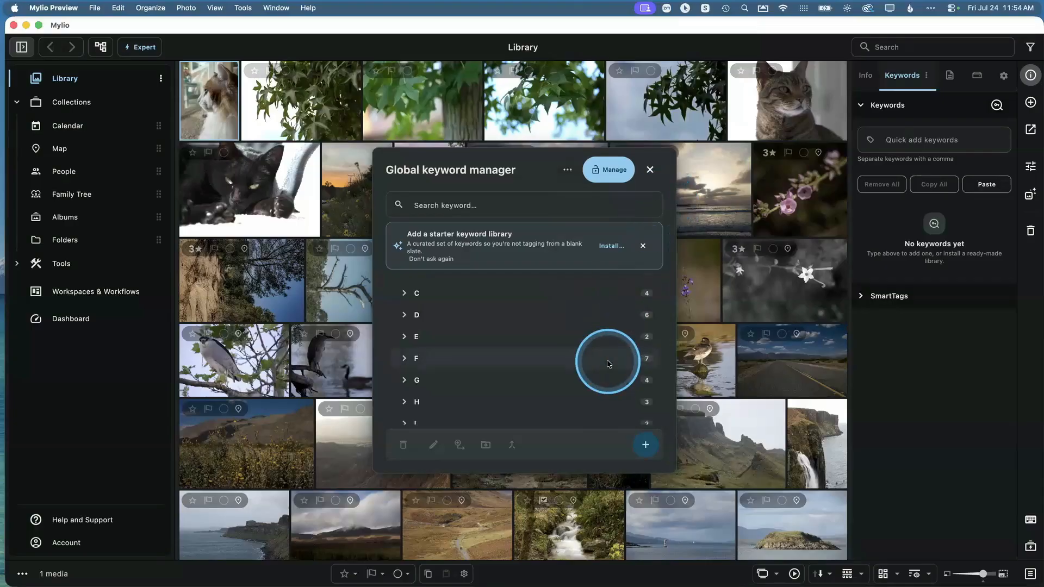